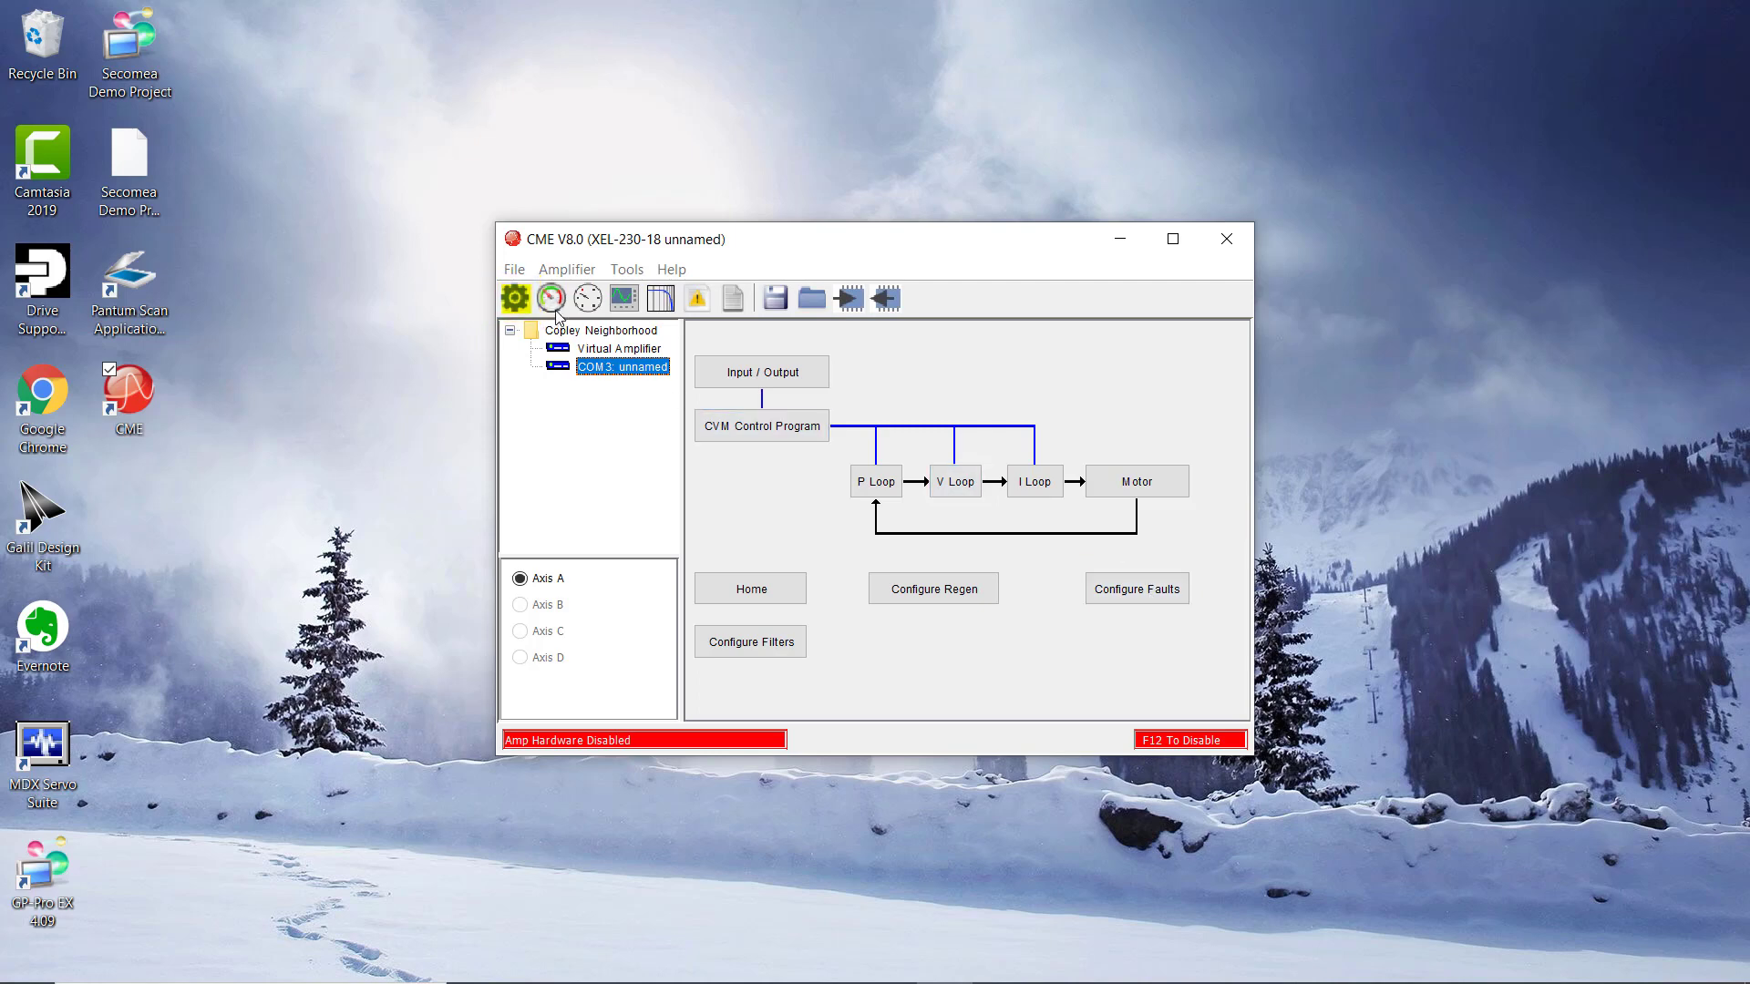
Complete the amplifier setup with brushless rotary motor, digital Halls, 1000-line primary incremental feedback, position mode over CANopen EtherCAT and sinusoidal commutation, saving it to flash
click(515, 296)
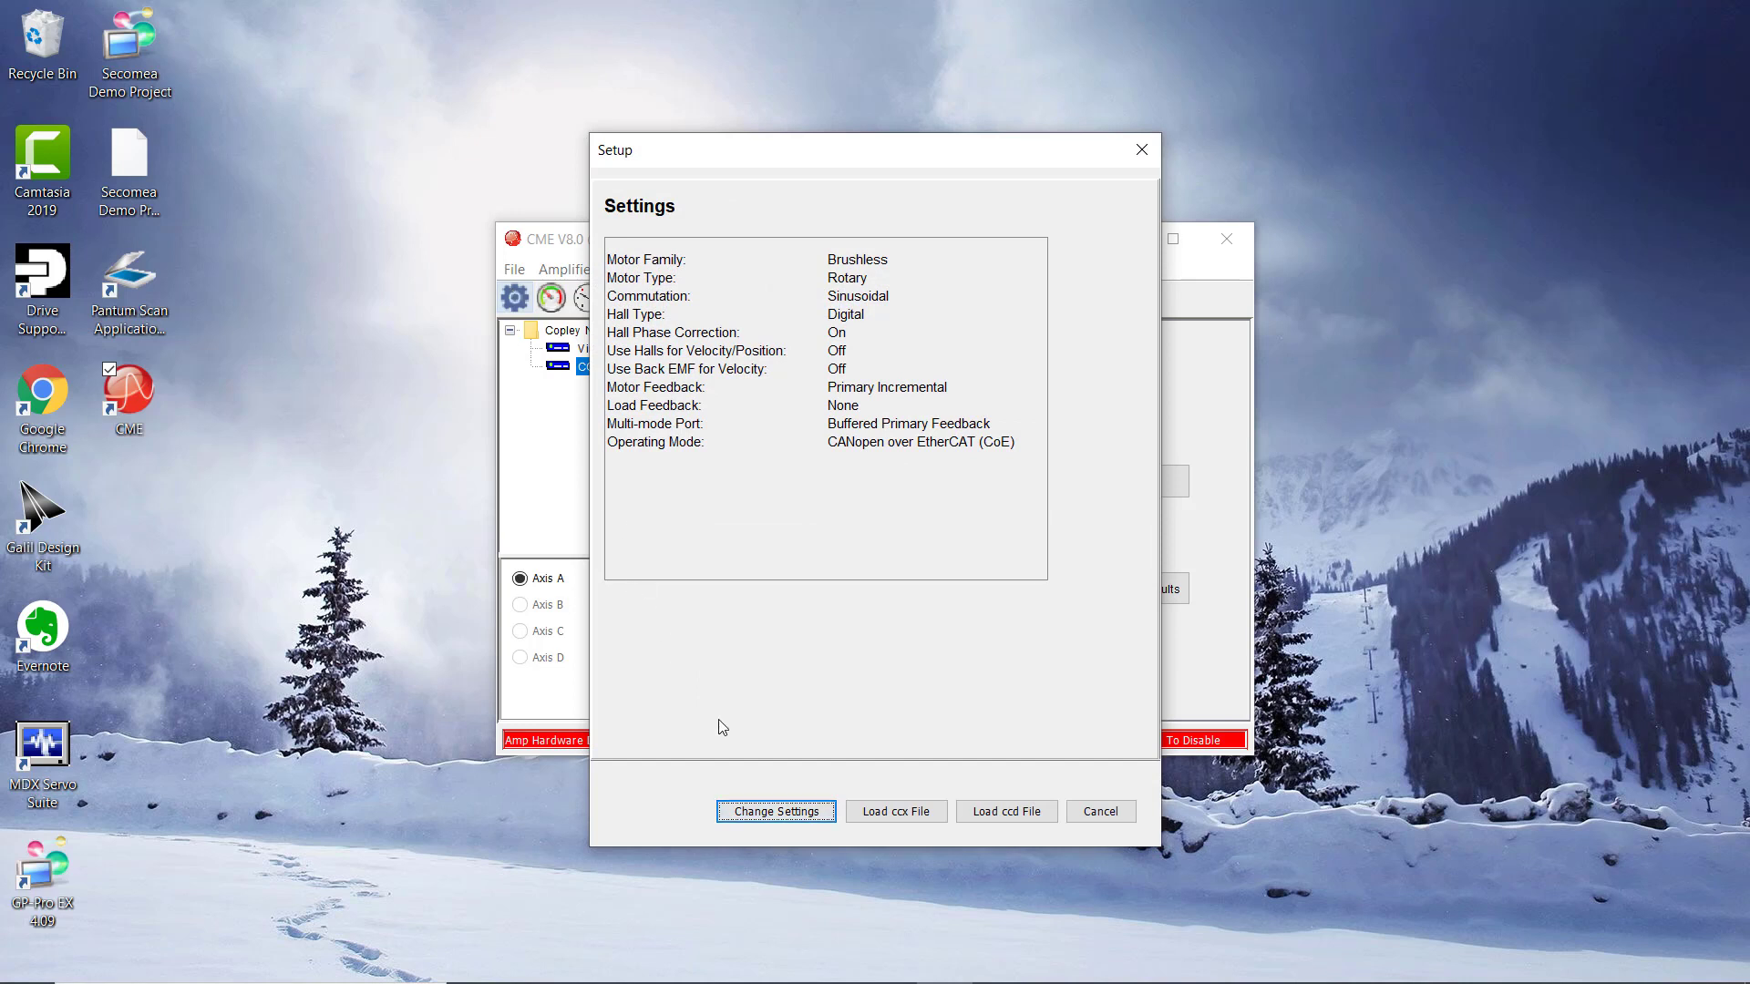
click(756, 812)
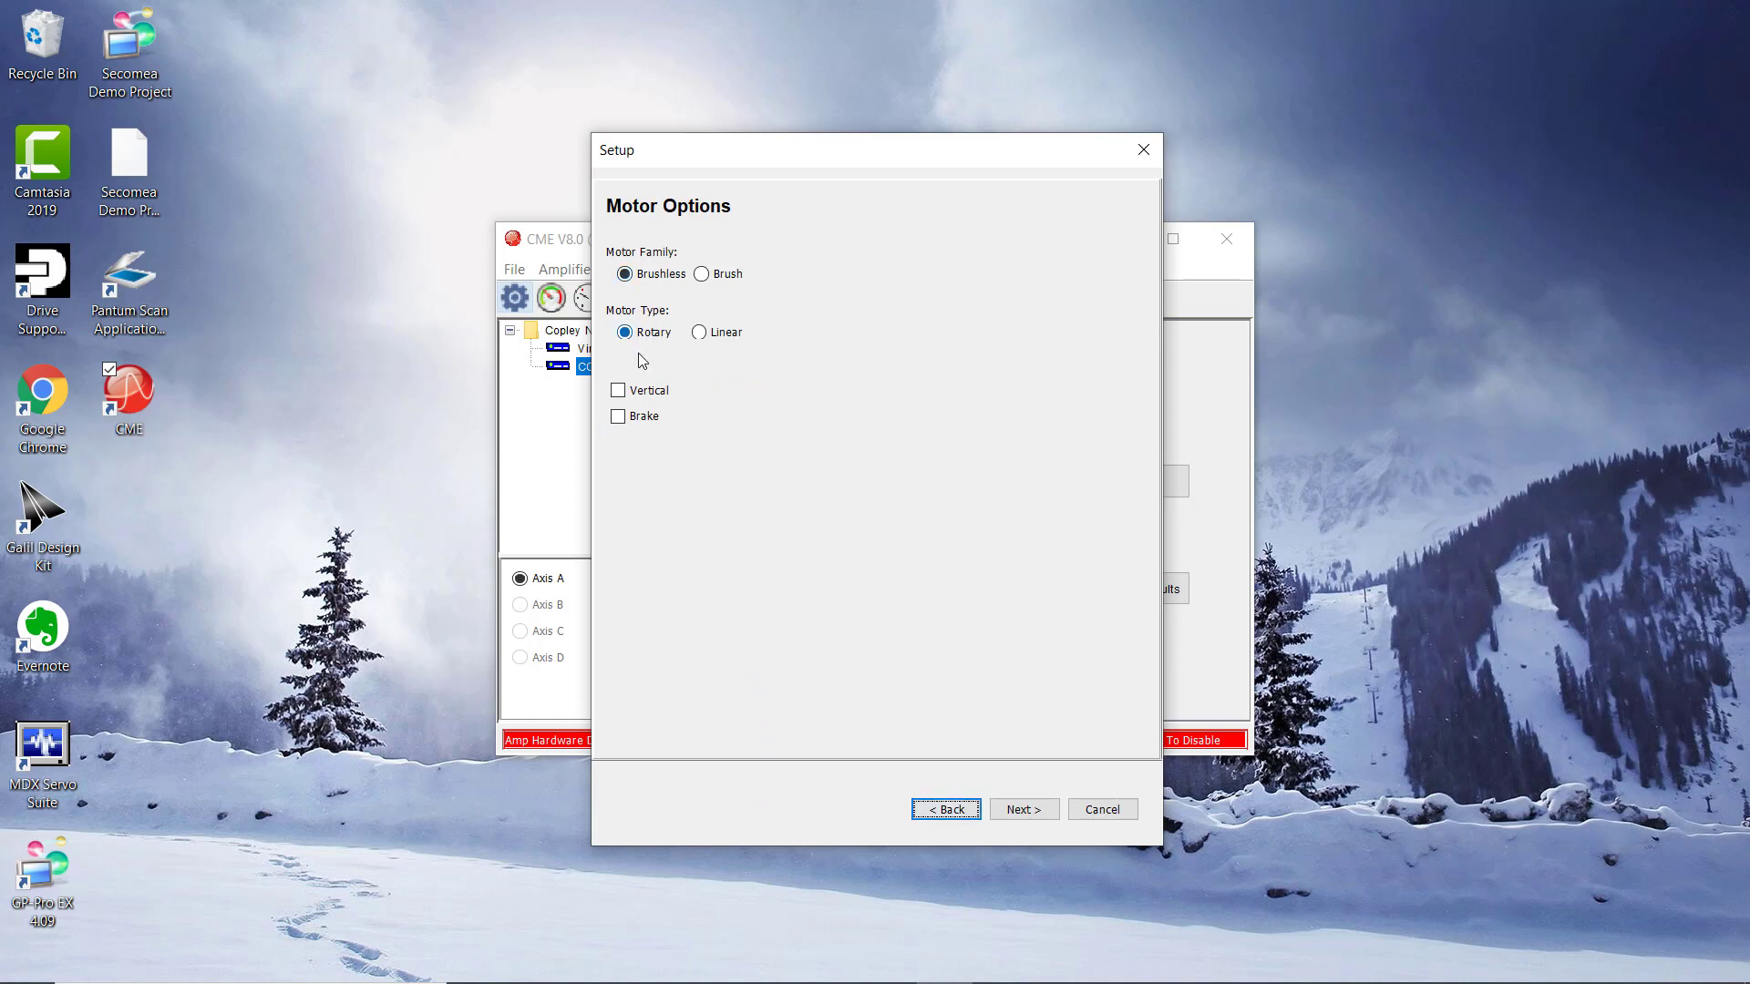
click(1014, 810)
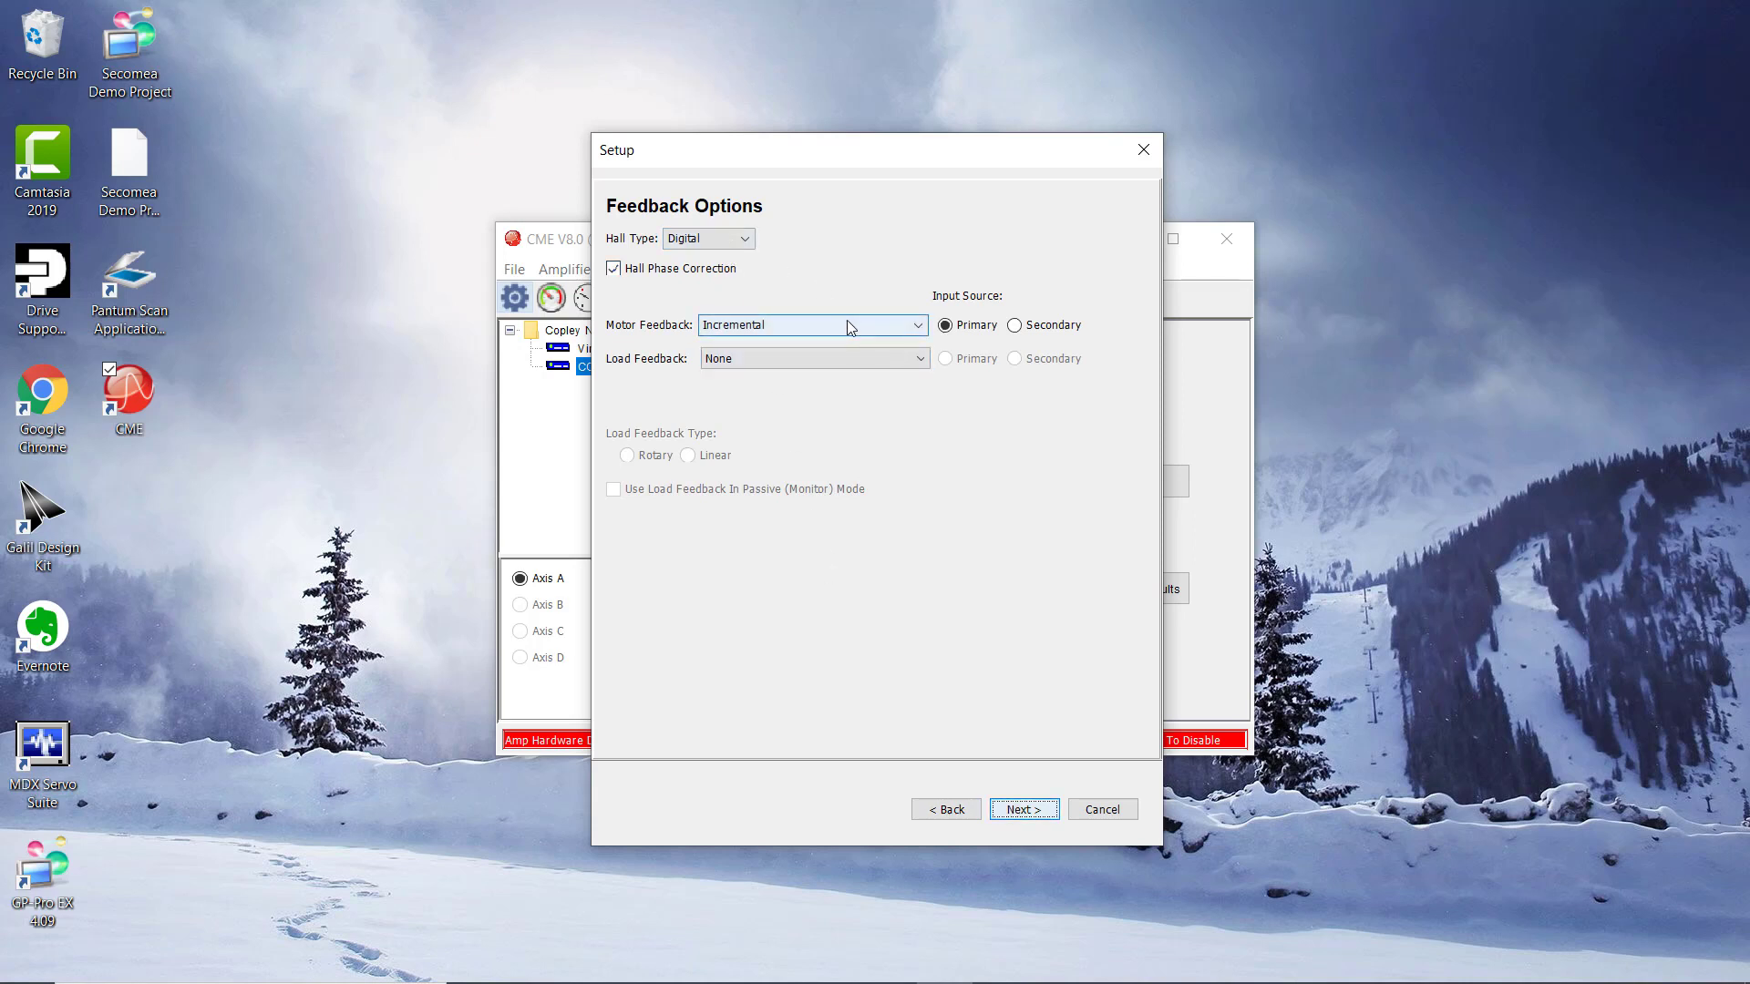
click(1025, 810)
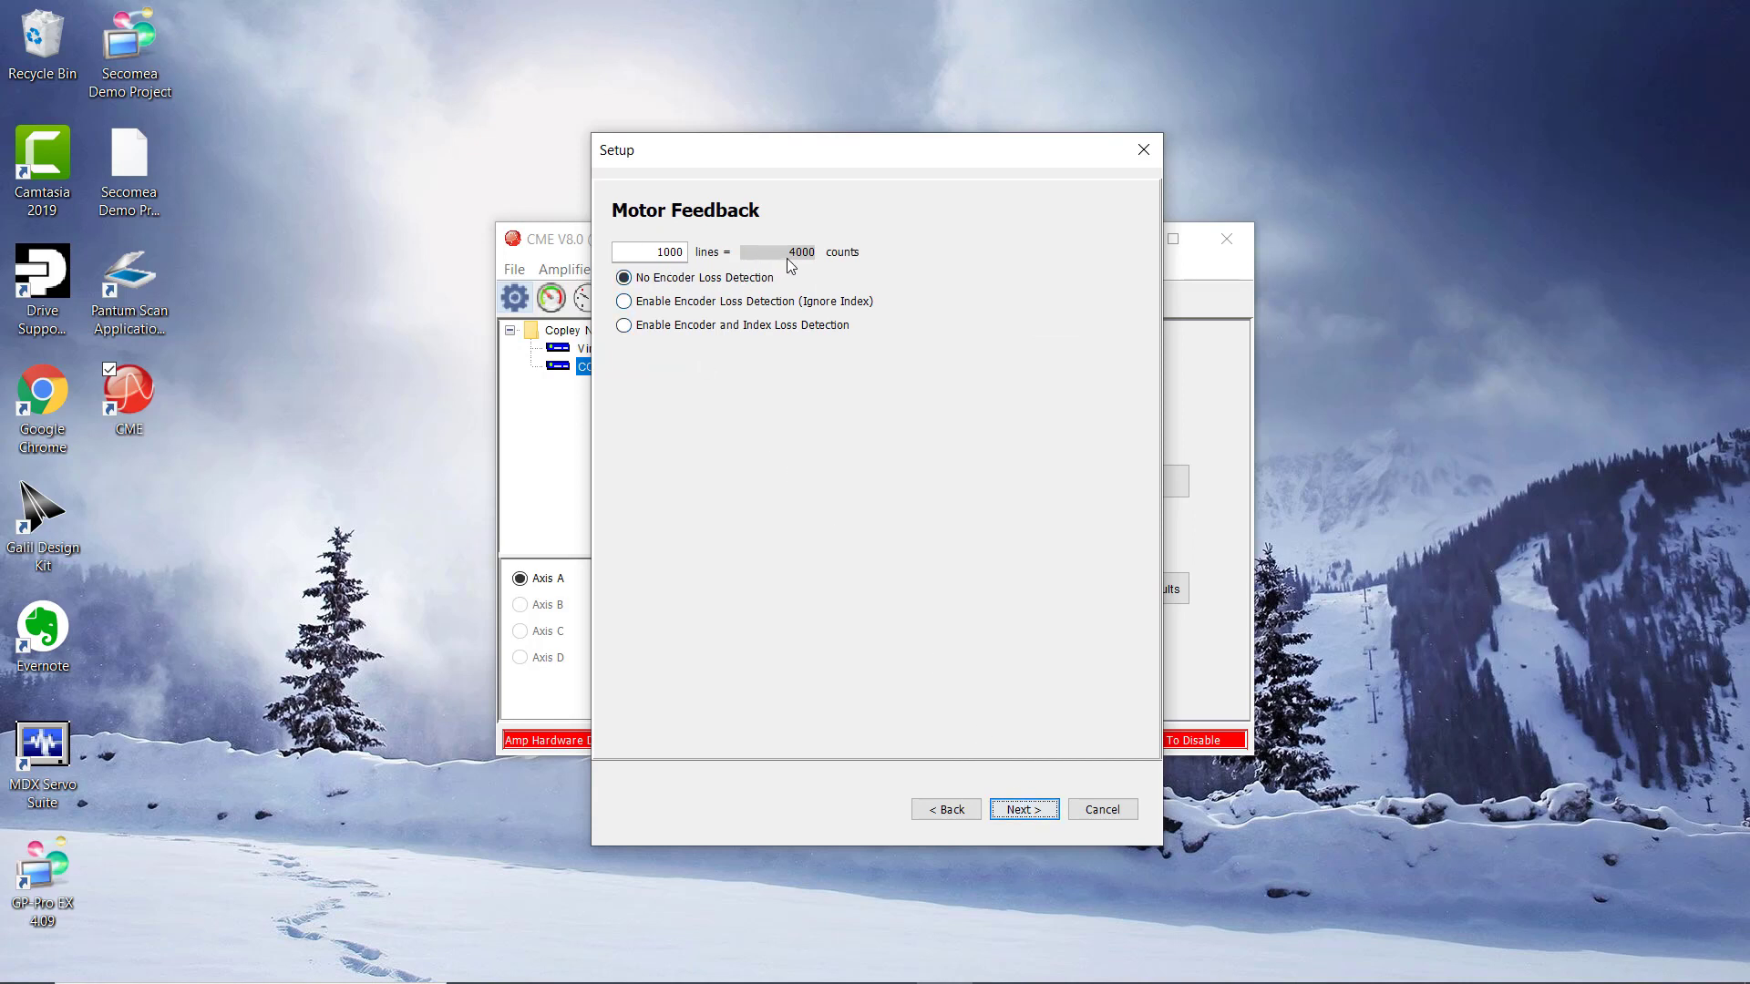
click(1019, 809)
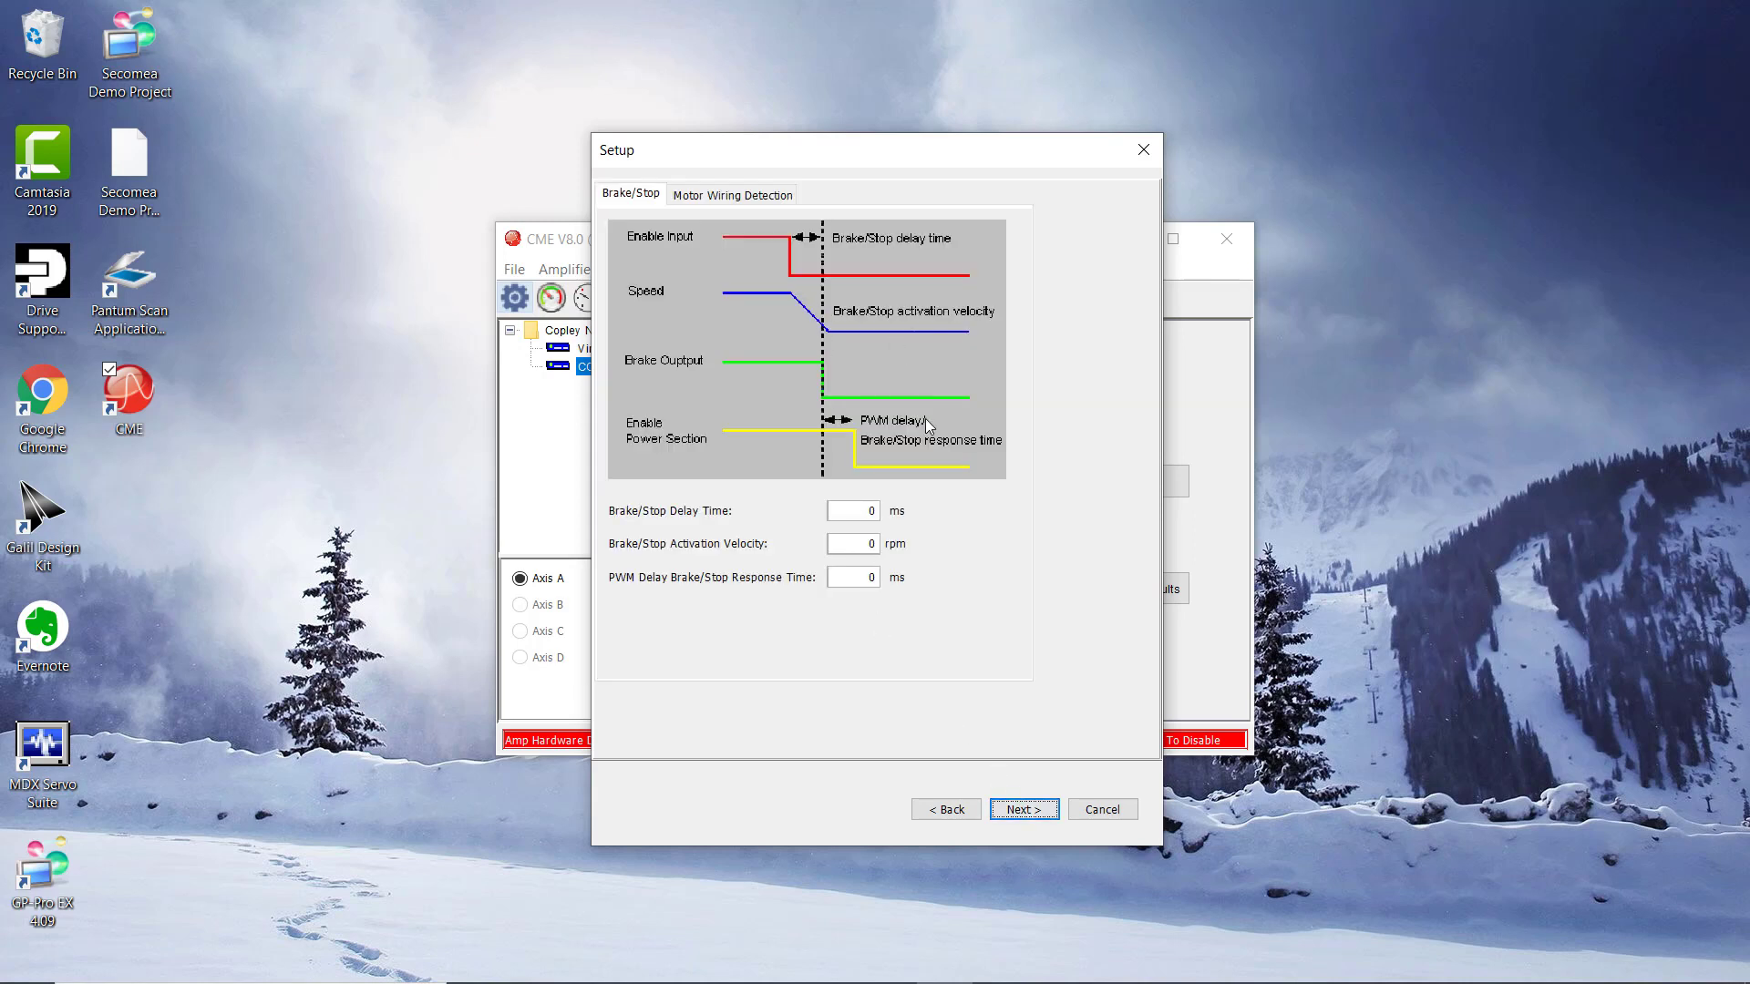
click(1048, 813)
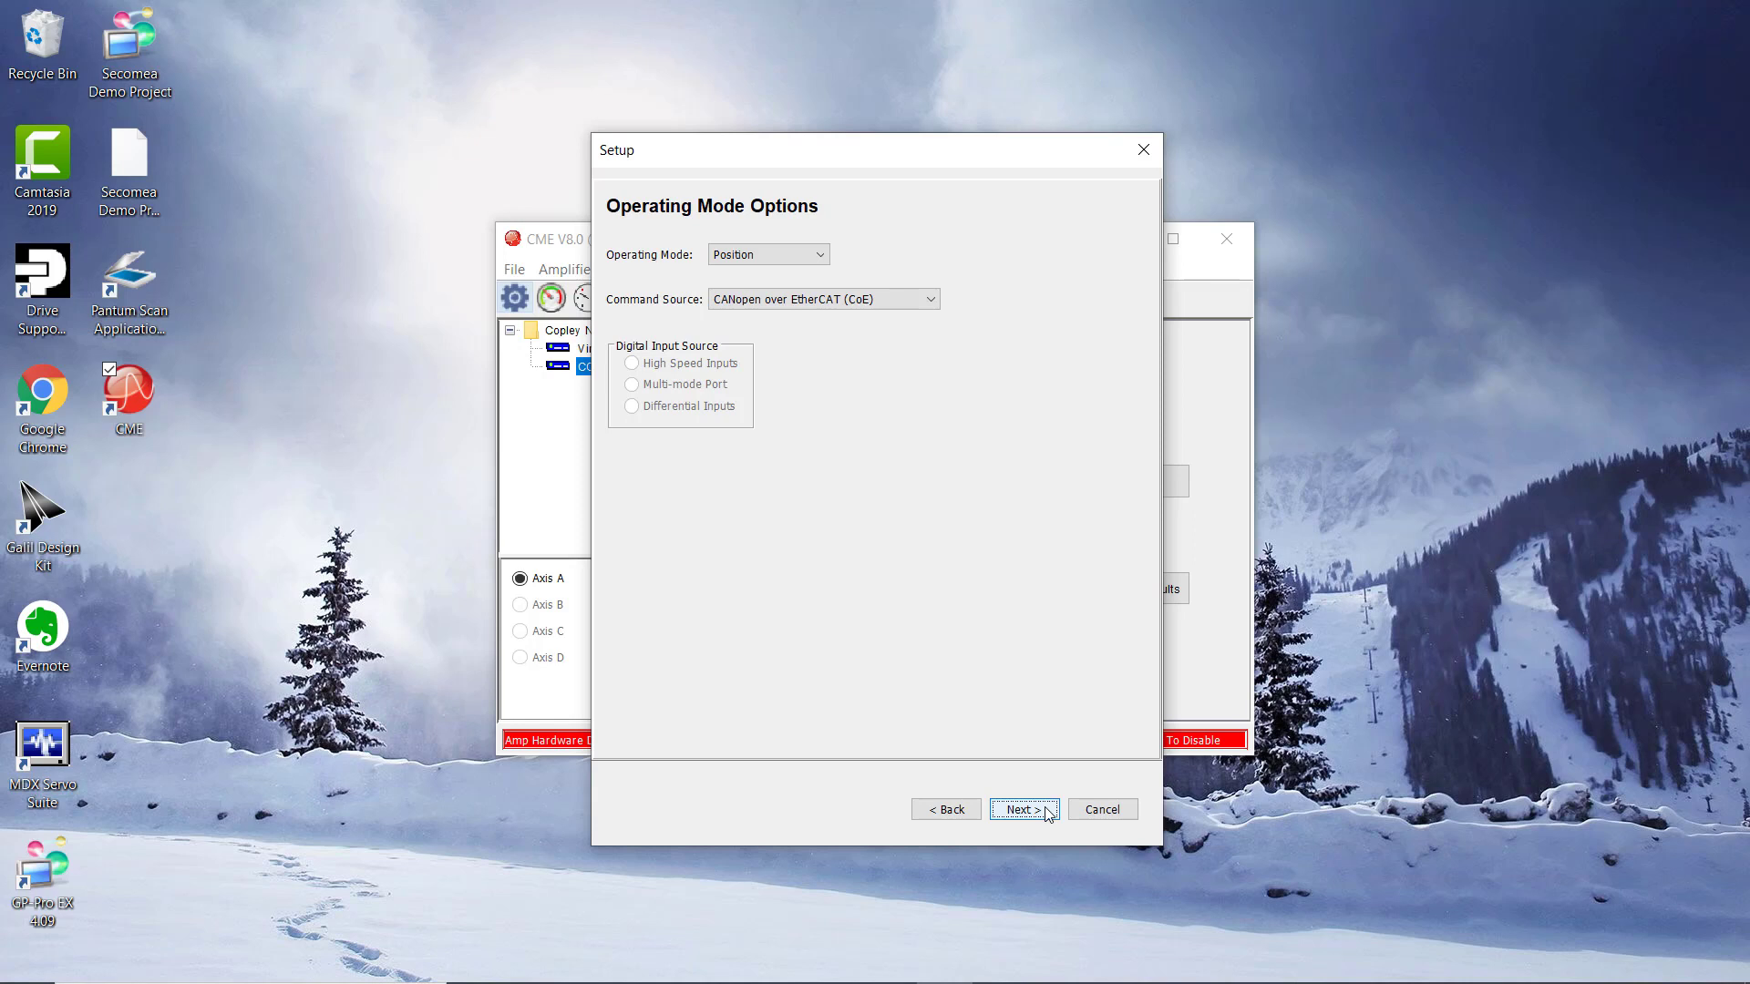
click(1023, 809)
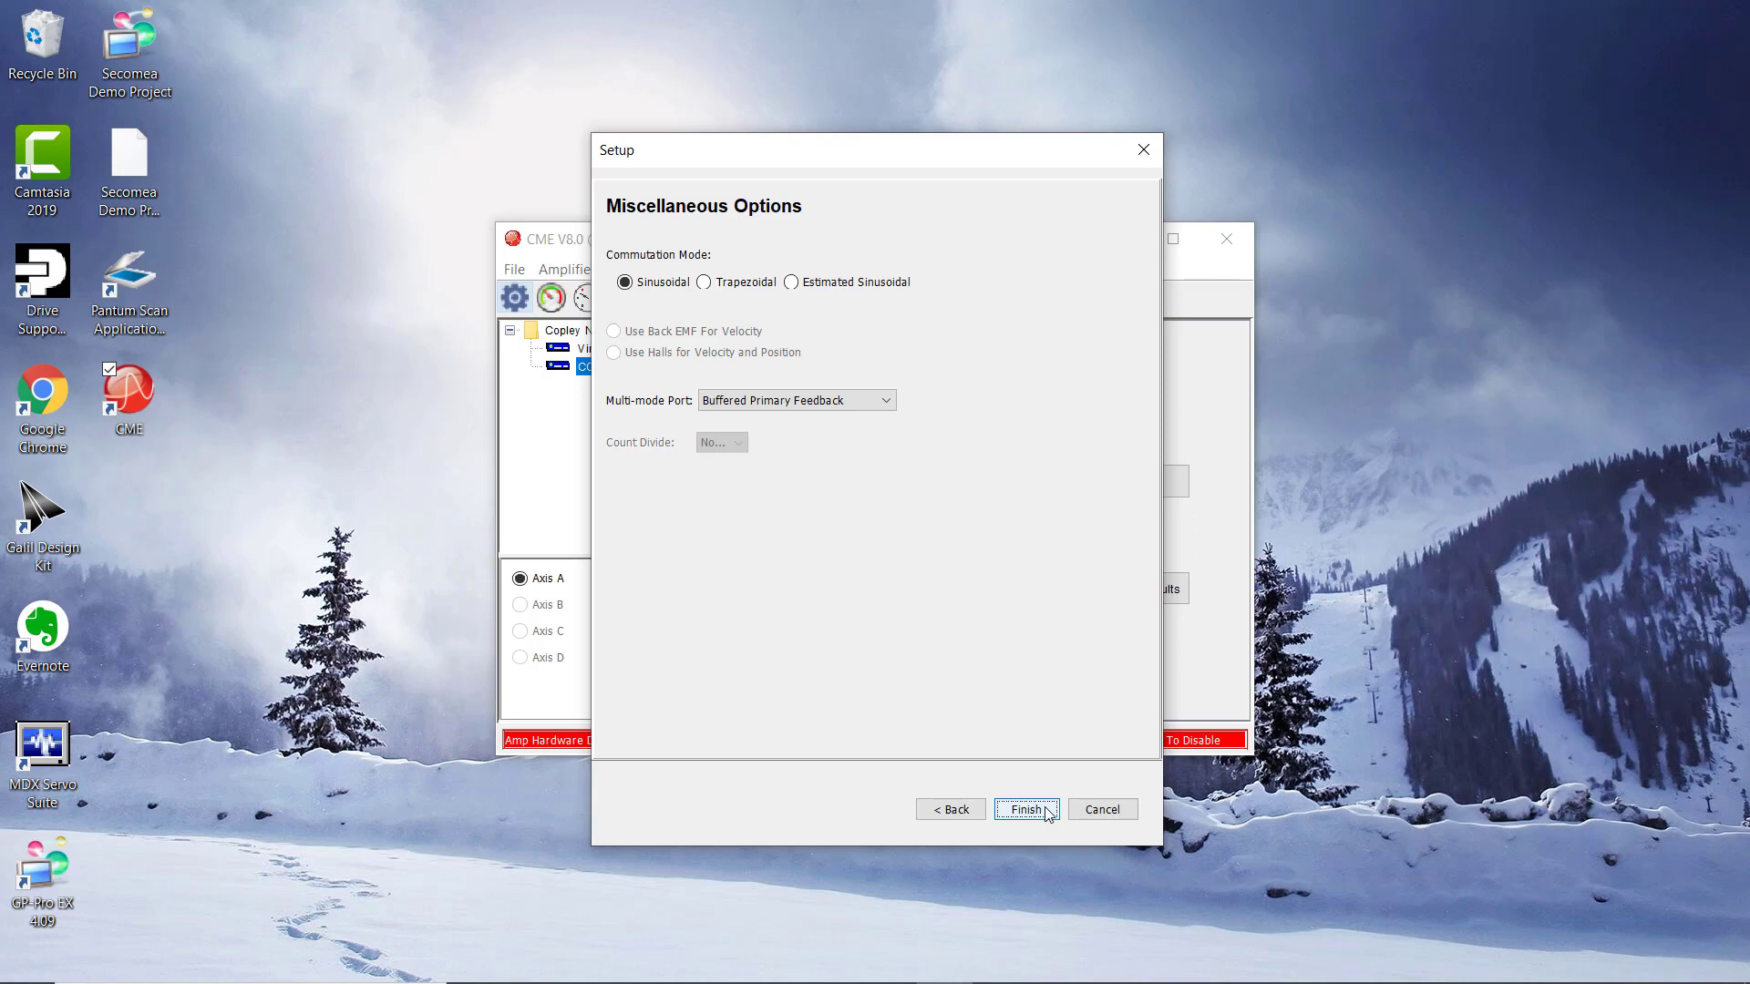
click(1047, 809)
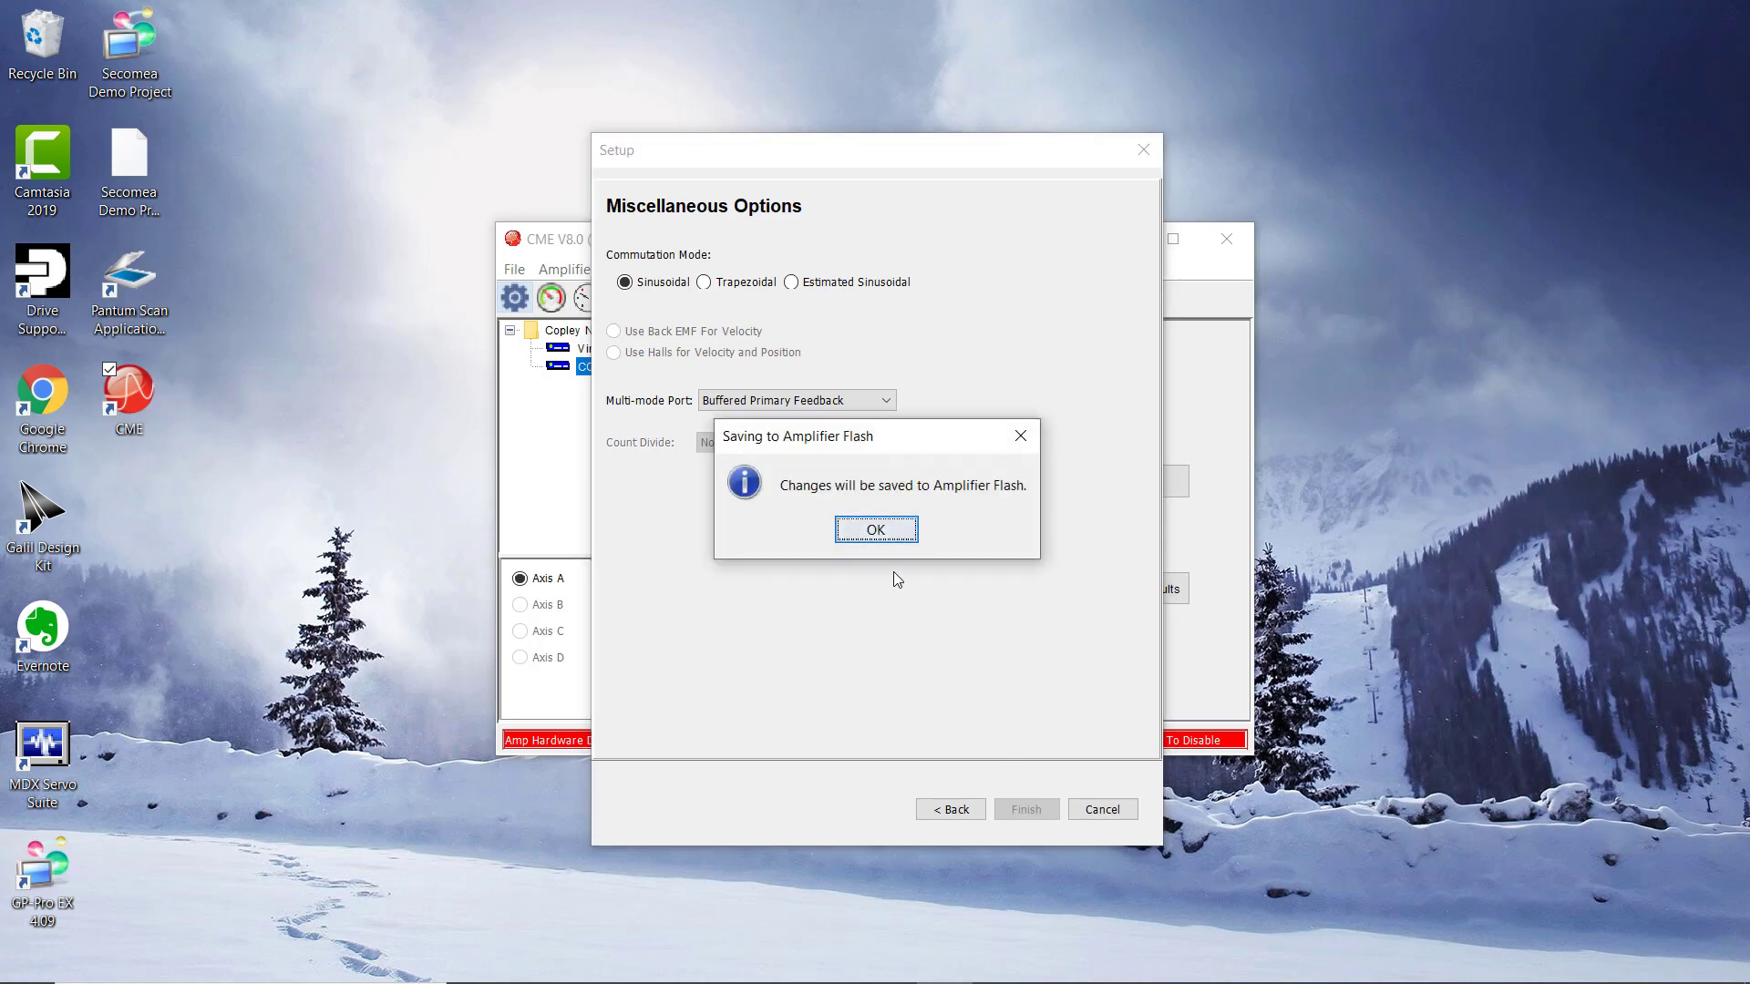
click(889, 535)
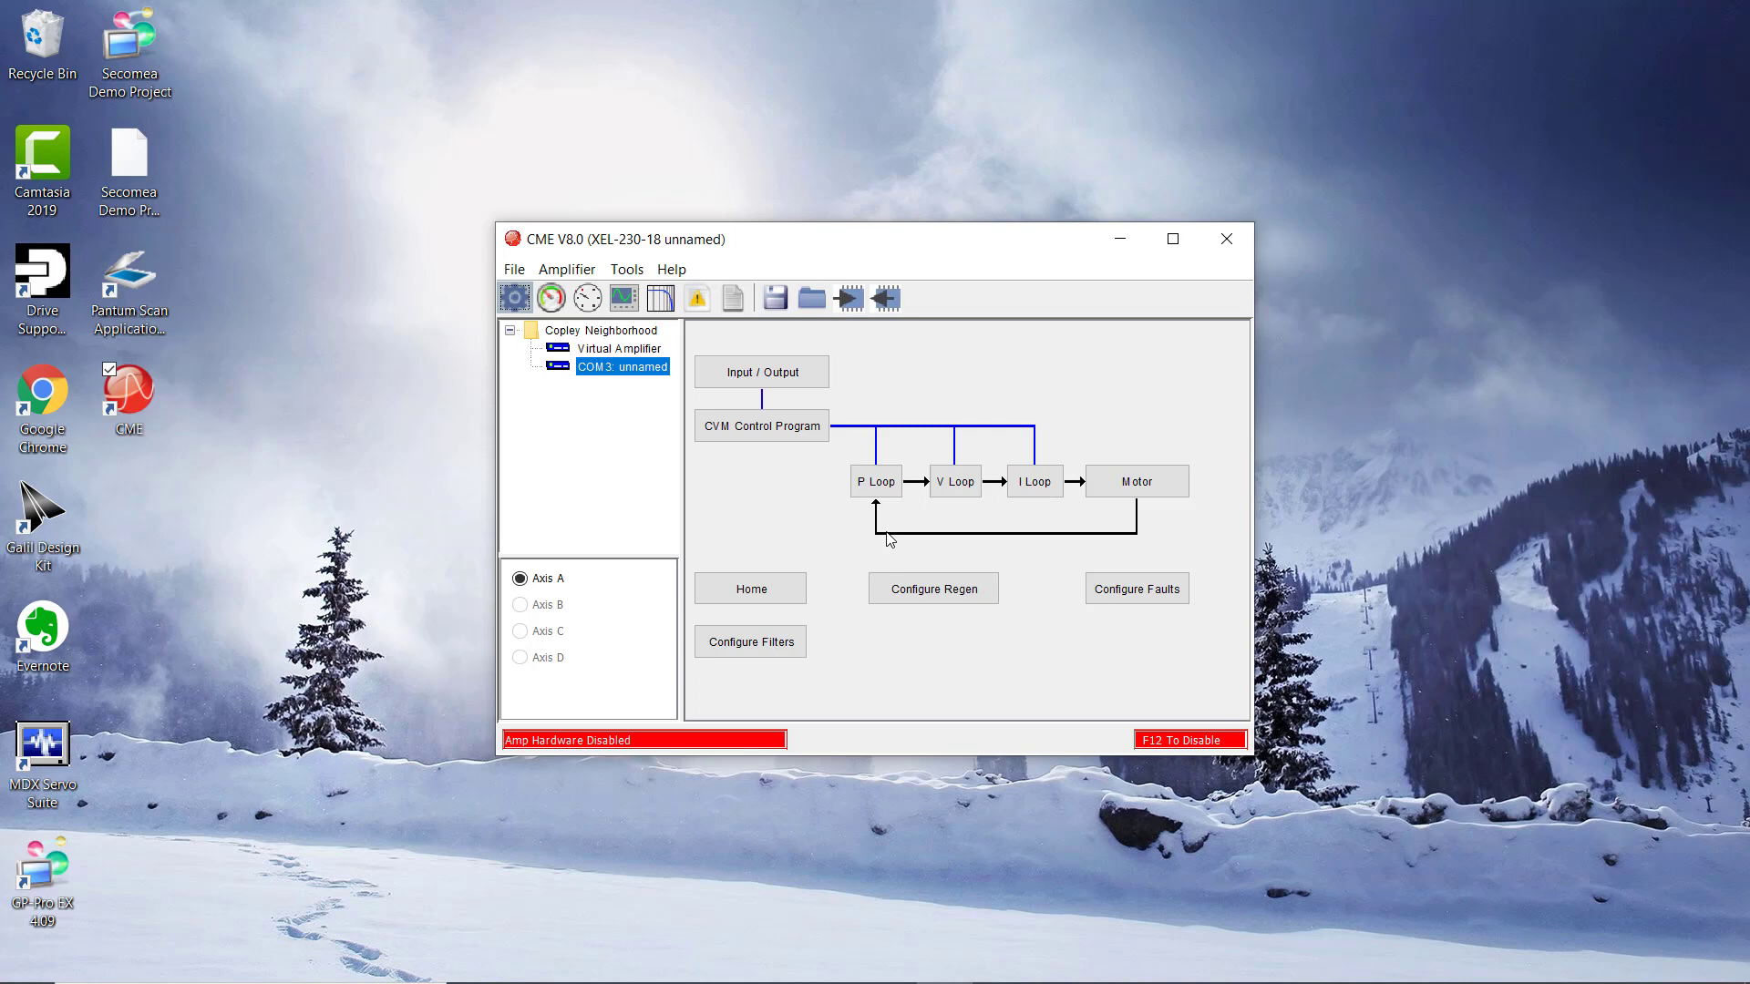
In the input/output settings, configure digital input IN2 as High Speed Position Capture on HI-LO Transition
click(804, 373)
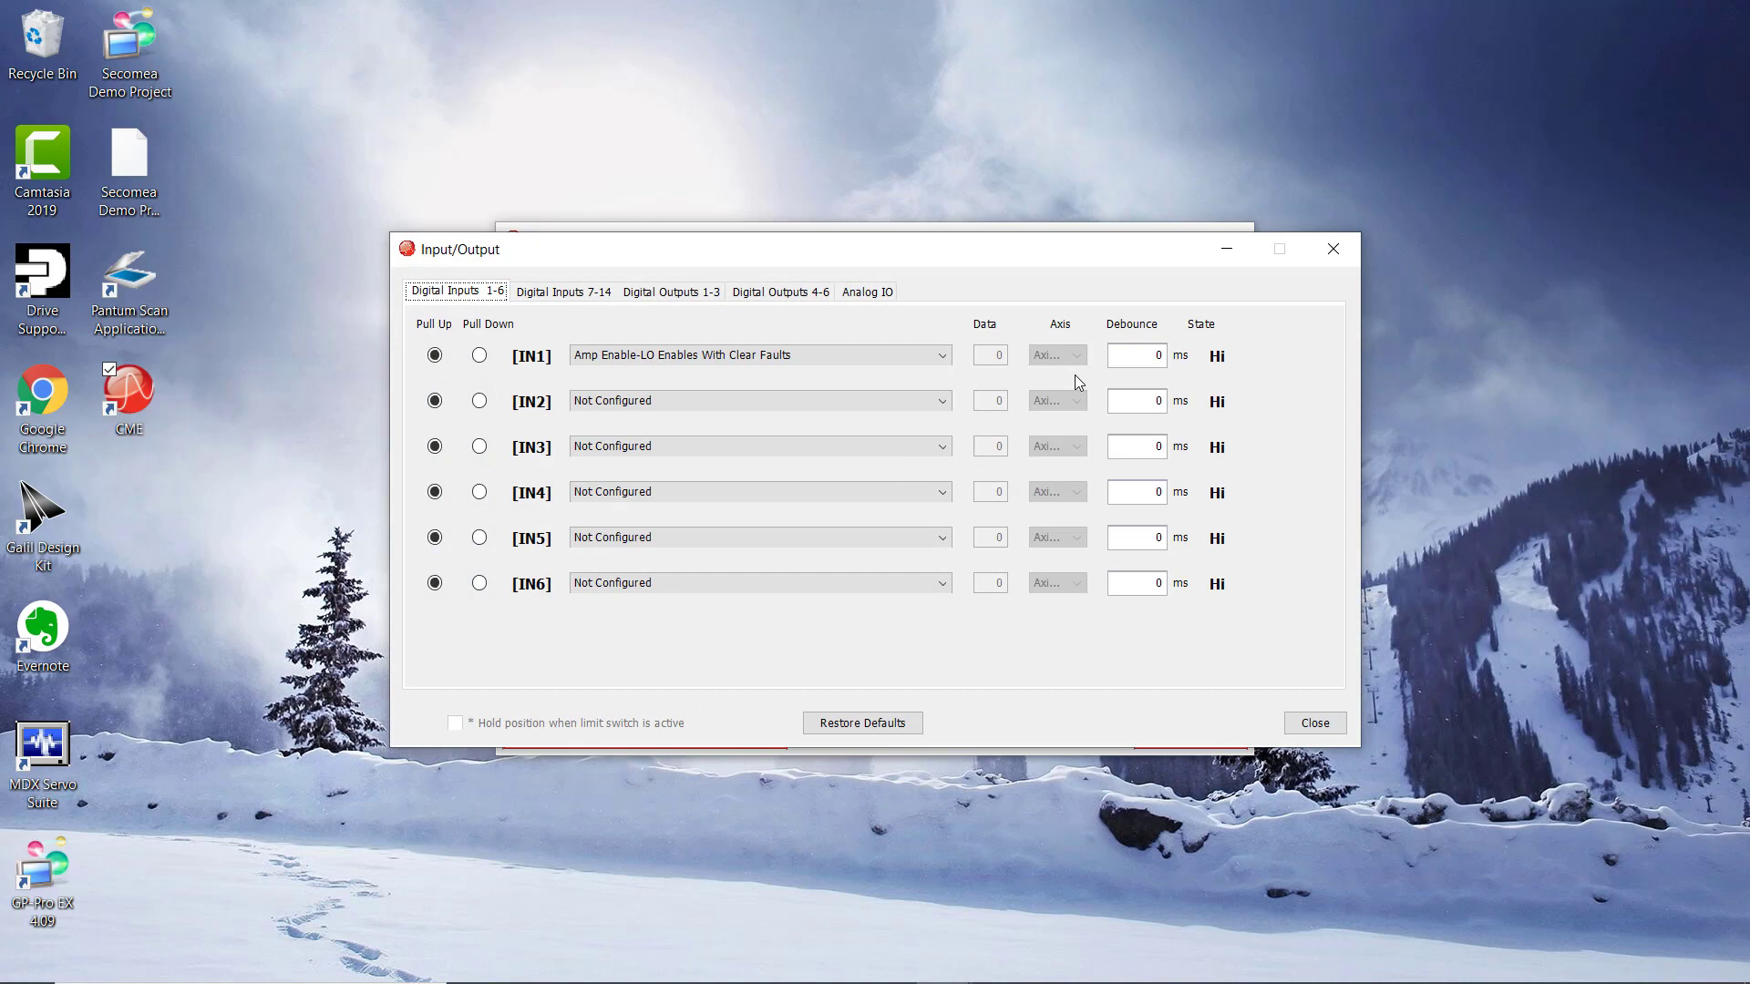
click(850, 398)
scroll(820, 501, down, 4)
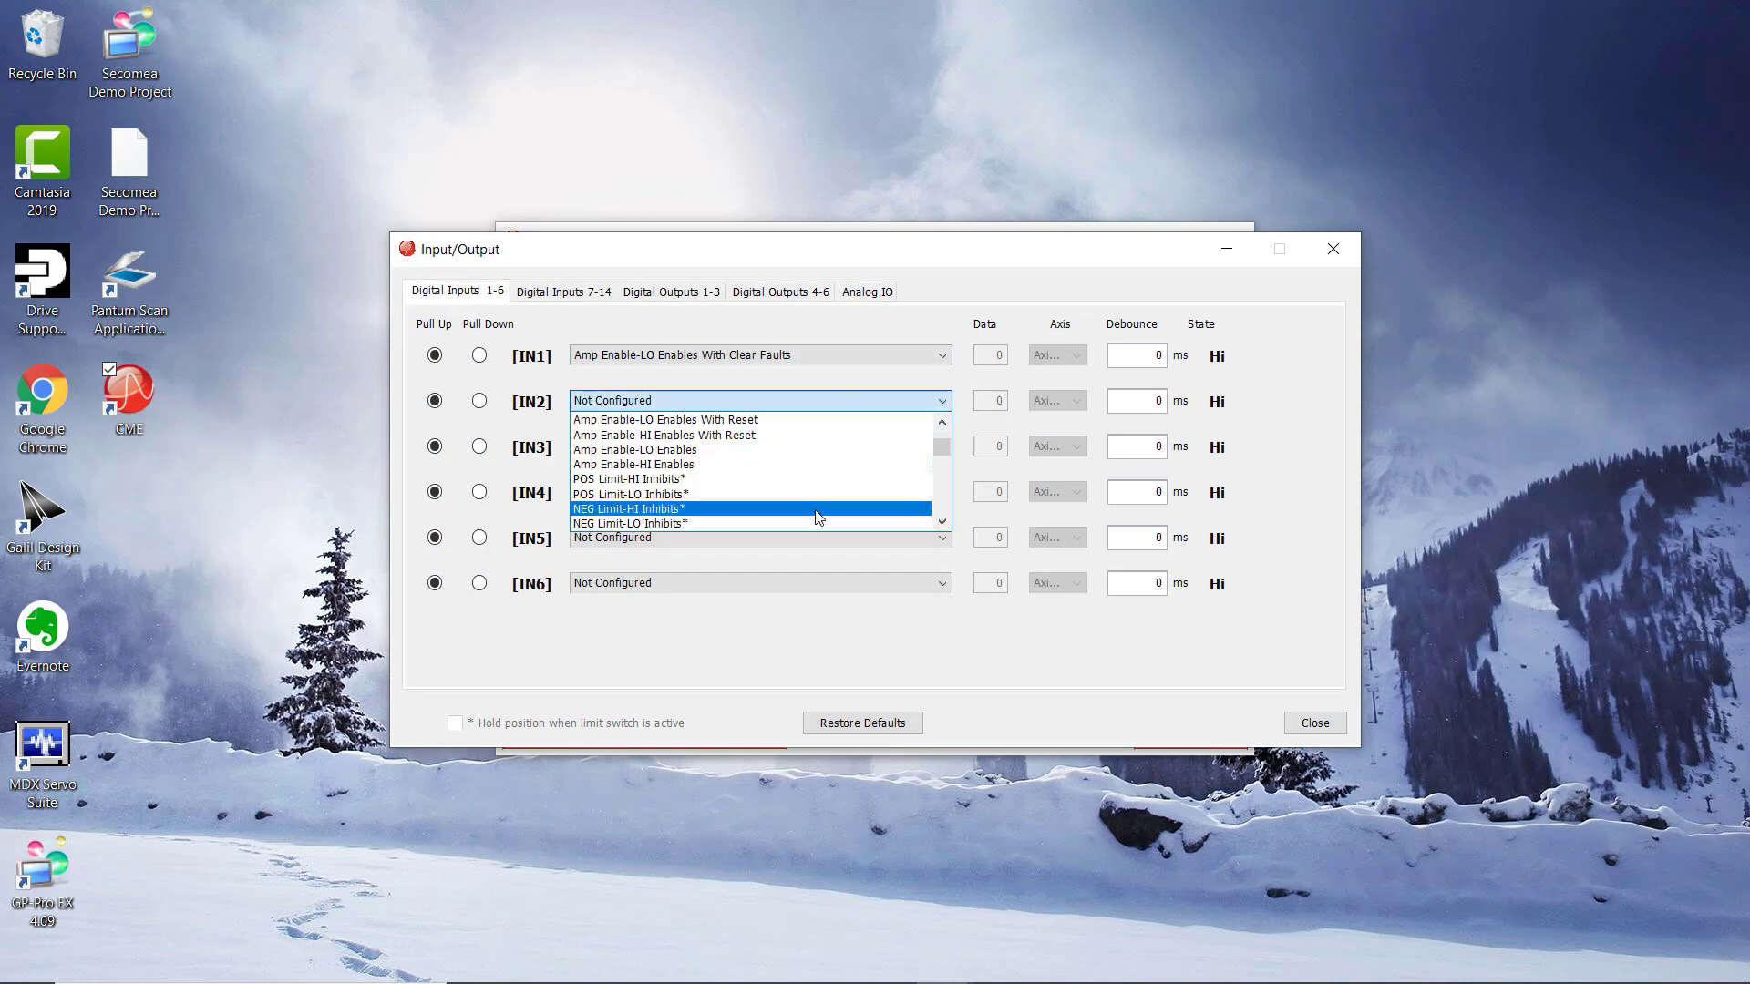
scroll(818, 520, down, 2)
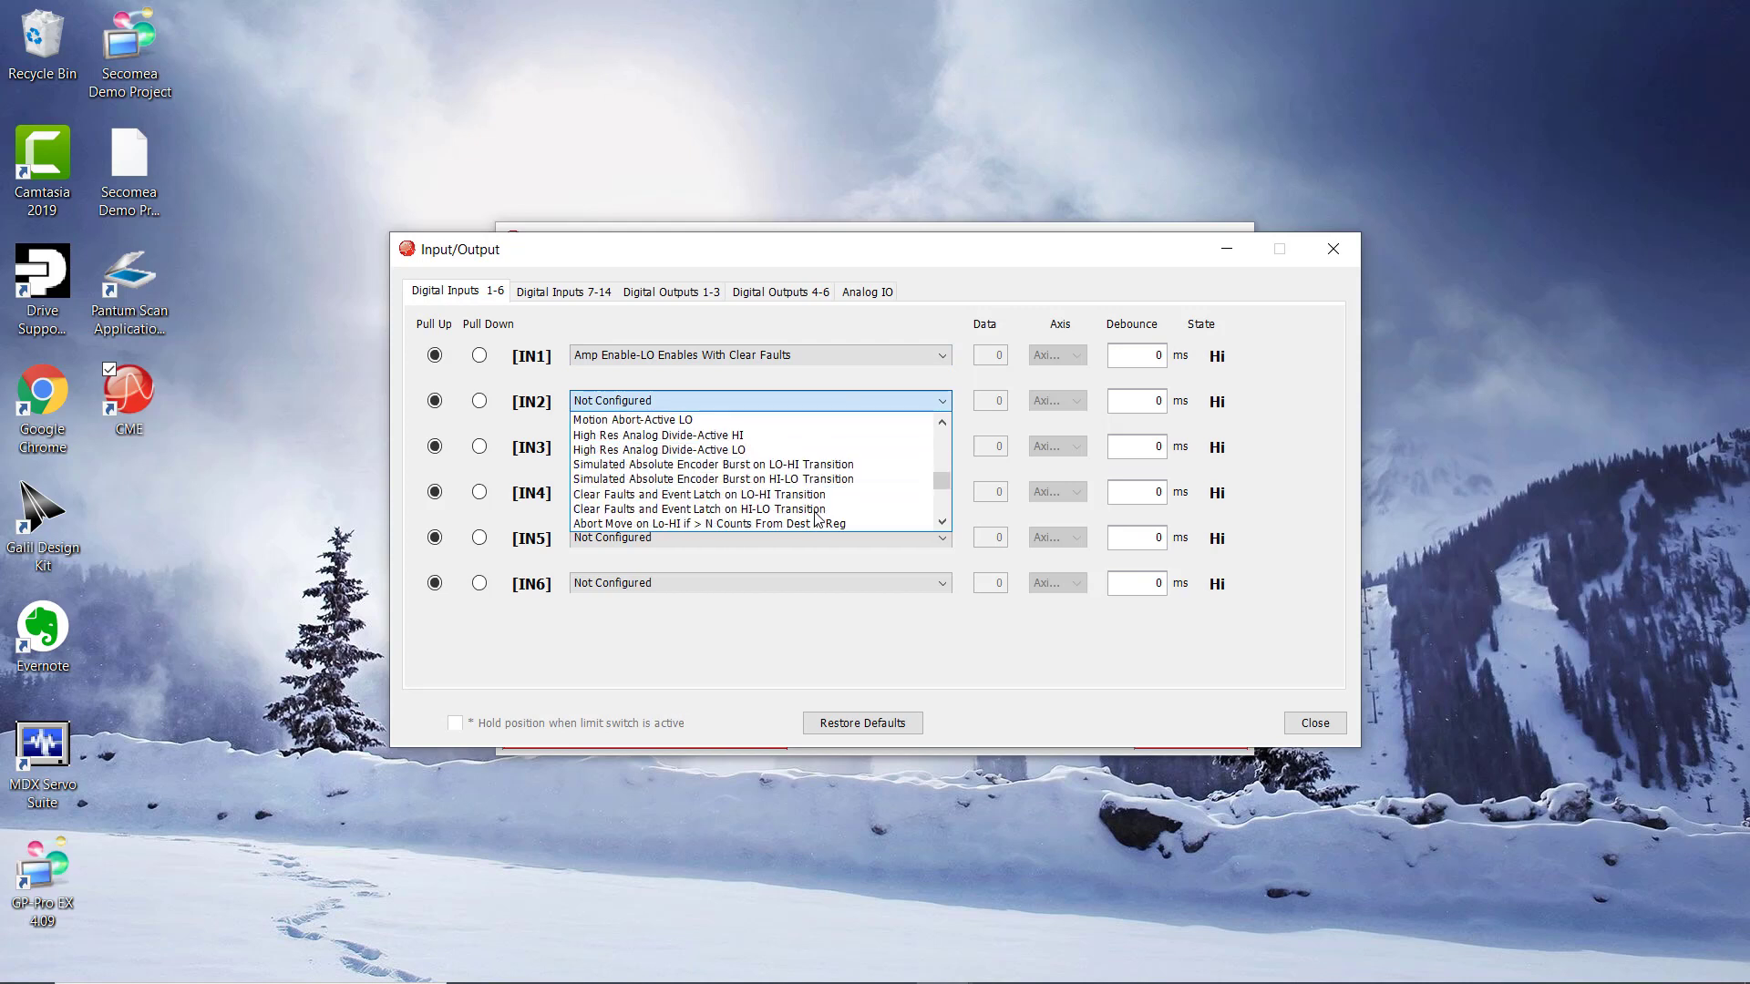
scroll(817, 520, down, 4)
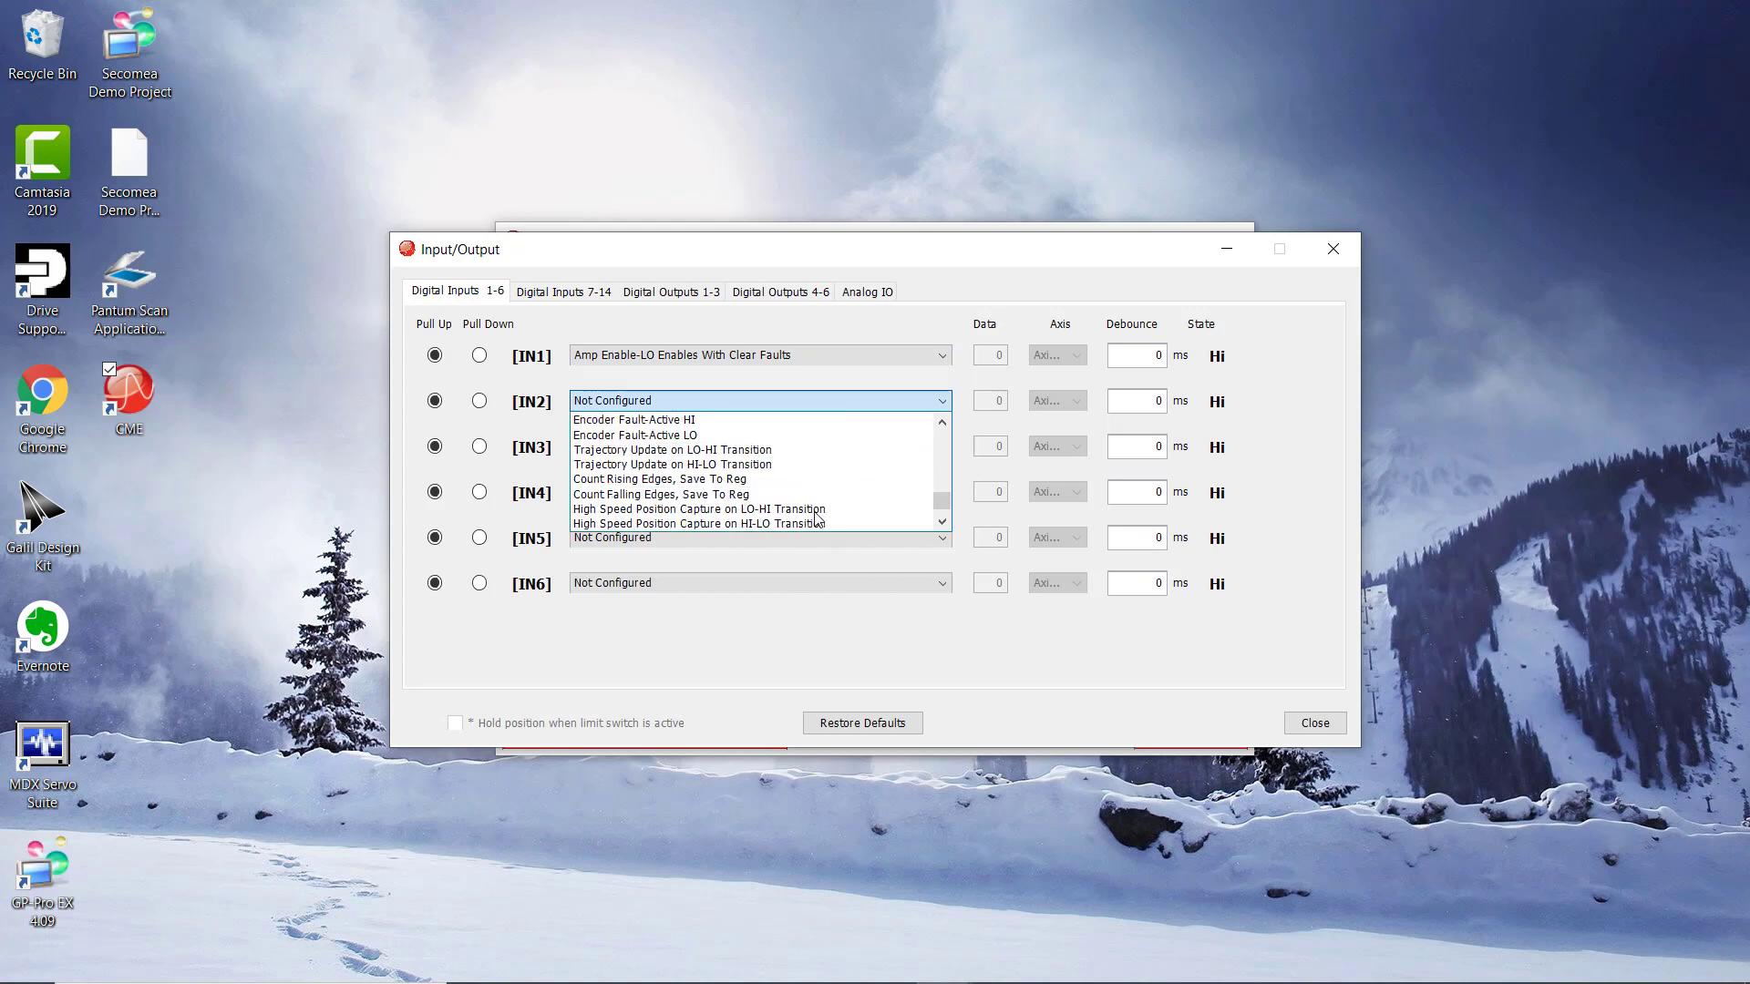
click(800, 523)
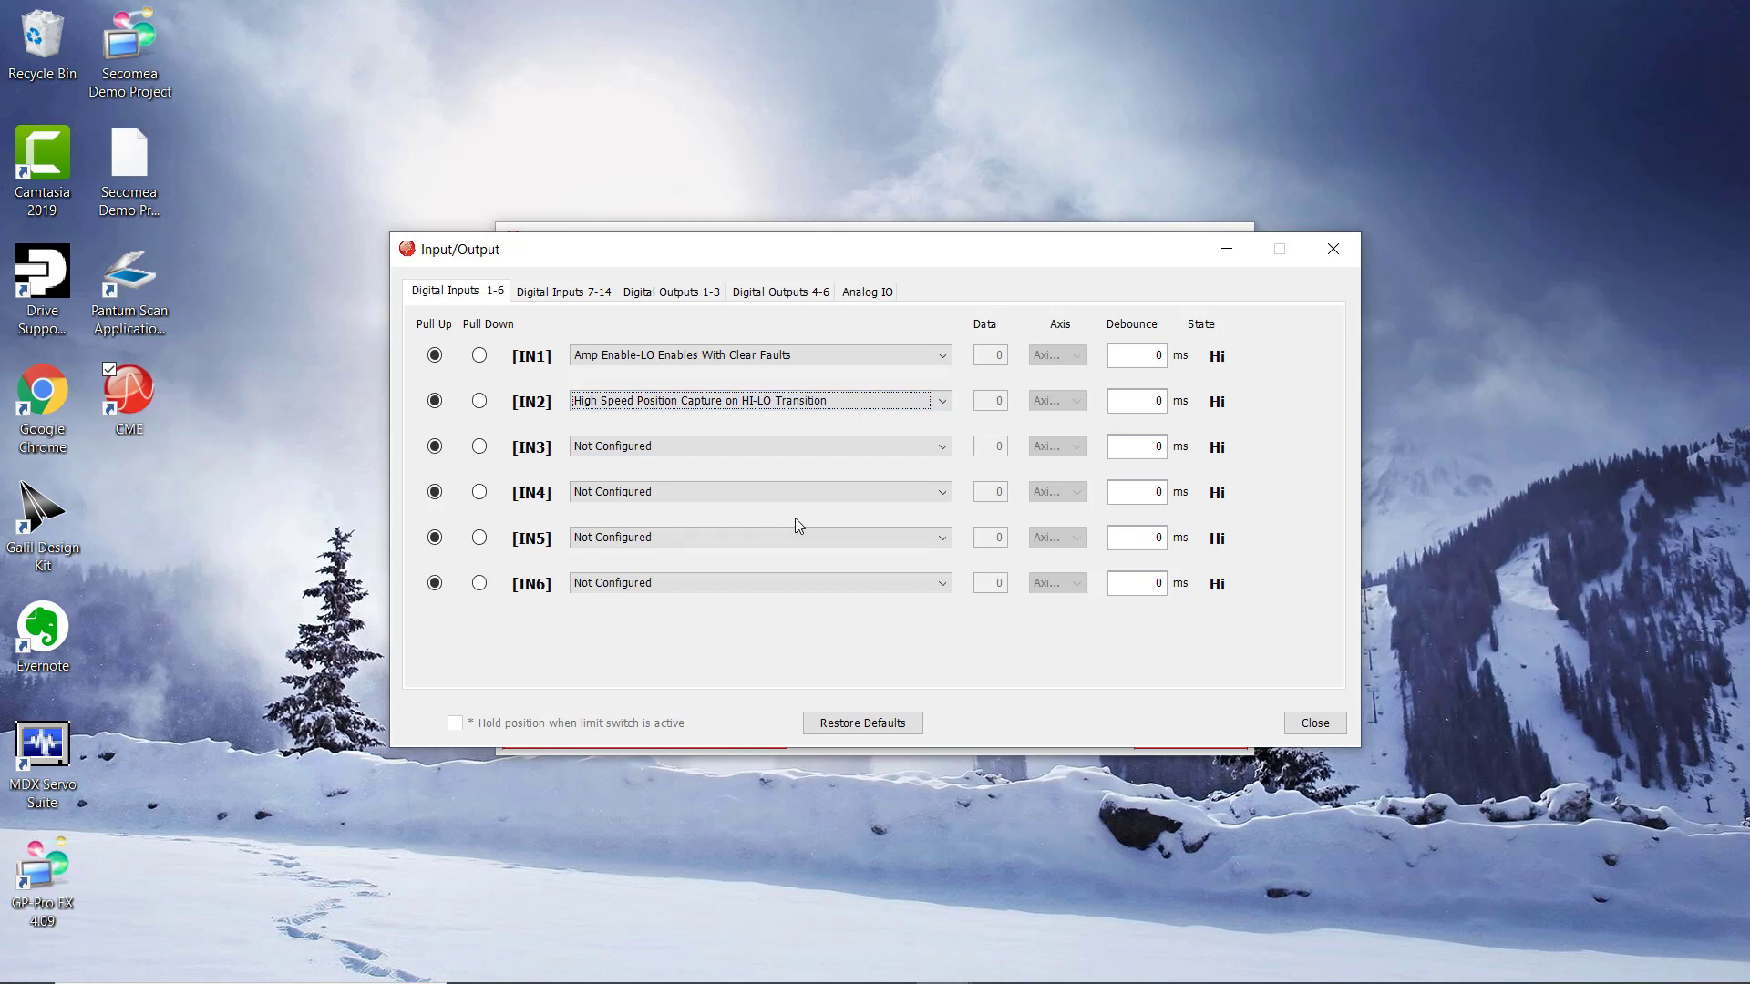
Set digital input IN1 to Not Configured and close the input/output settings
click(834, 355)
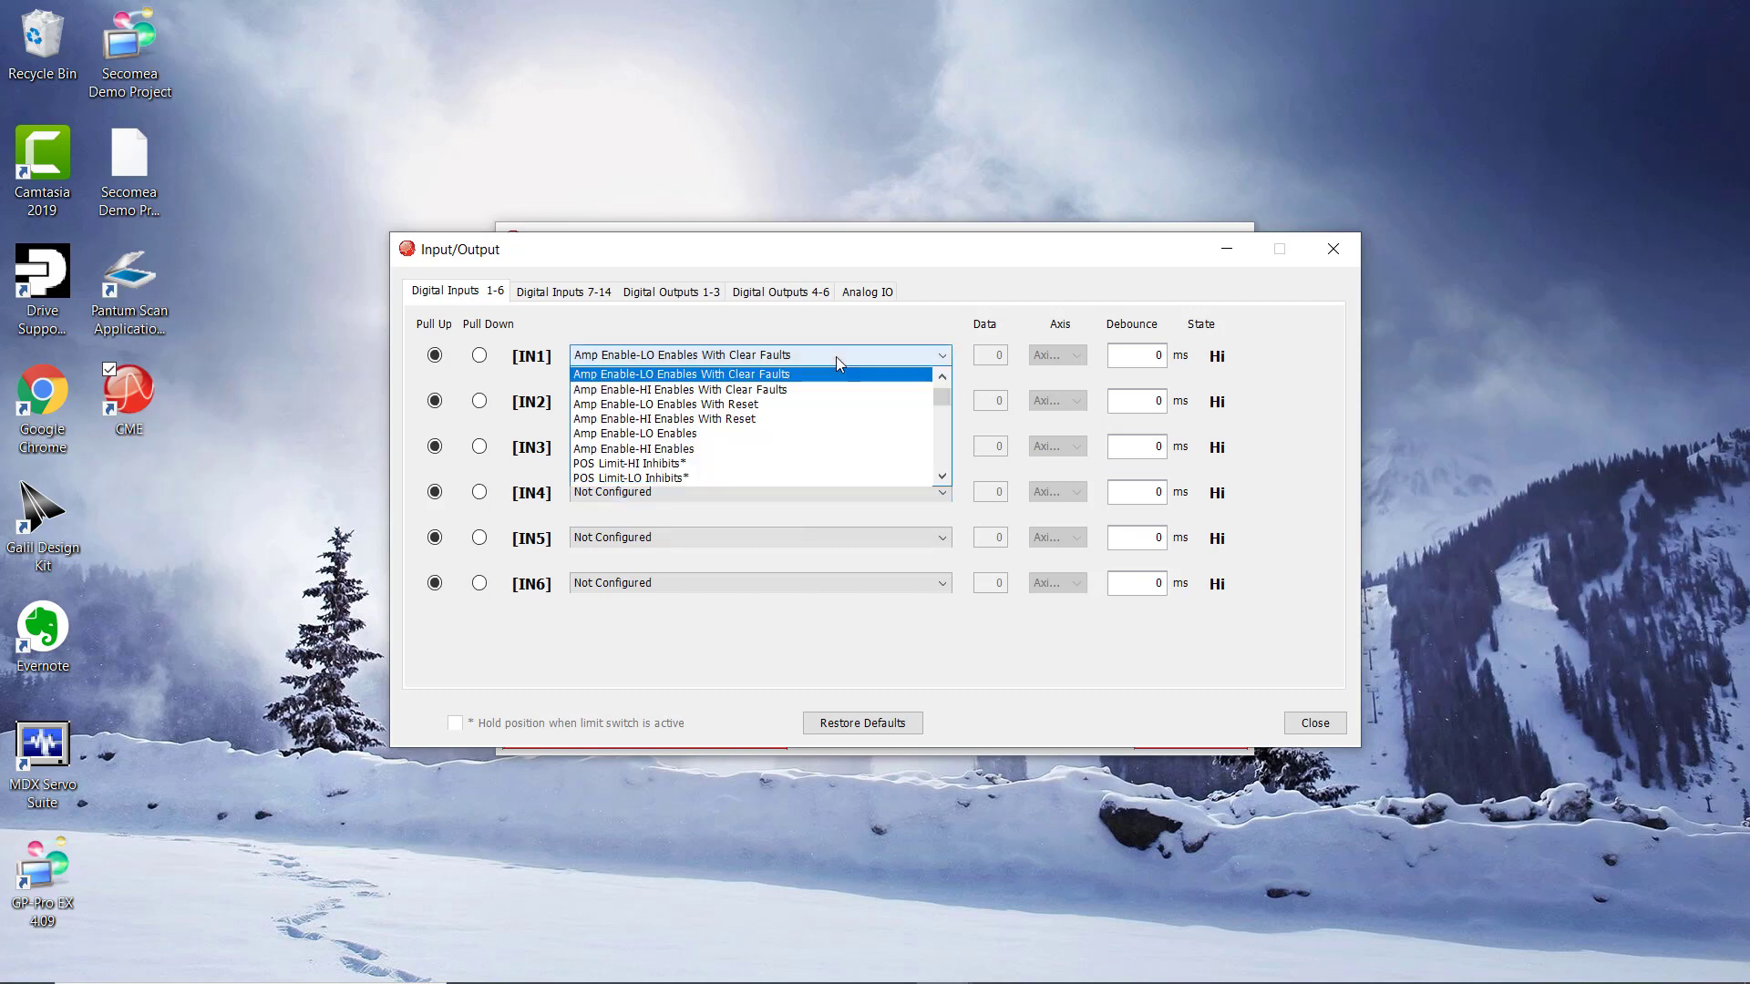
scroll(829, 375, up, 1)
click(822, 375)
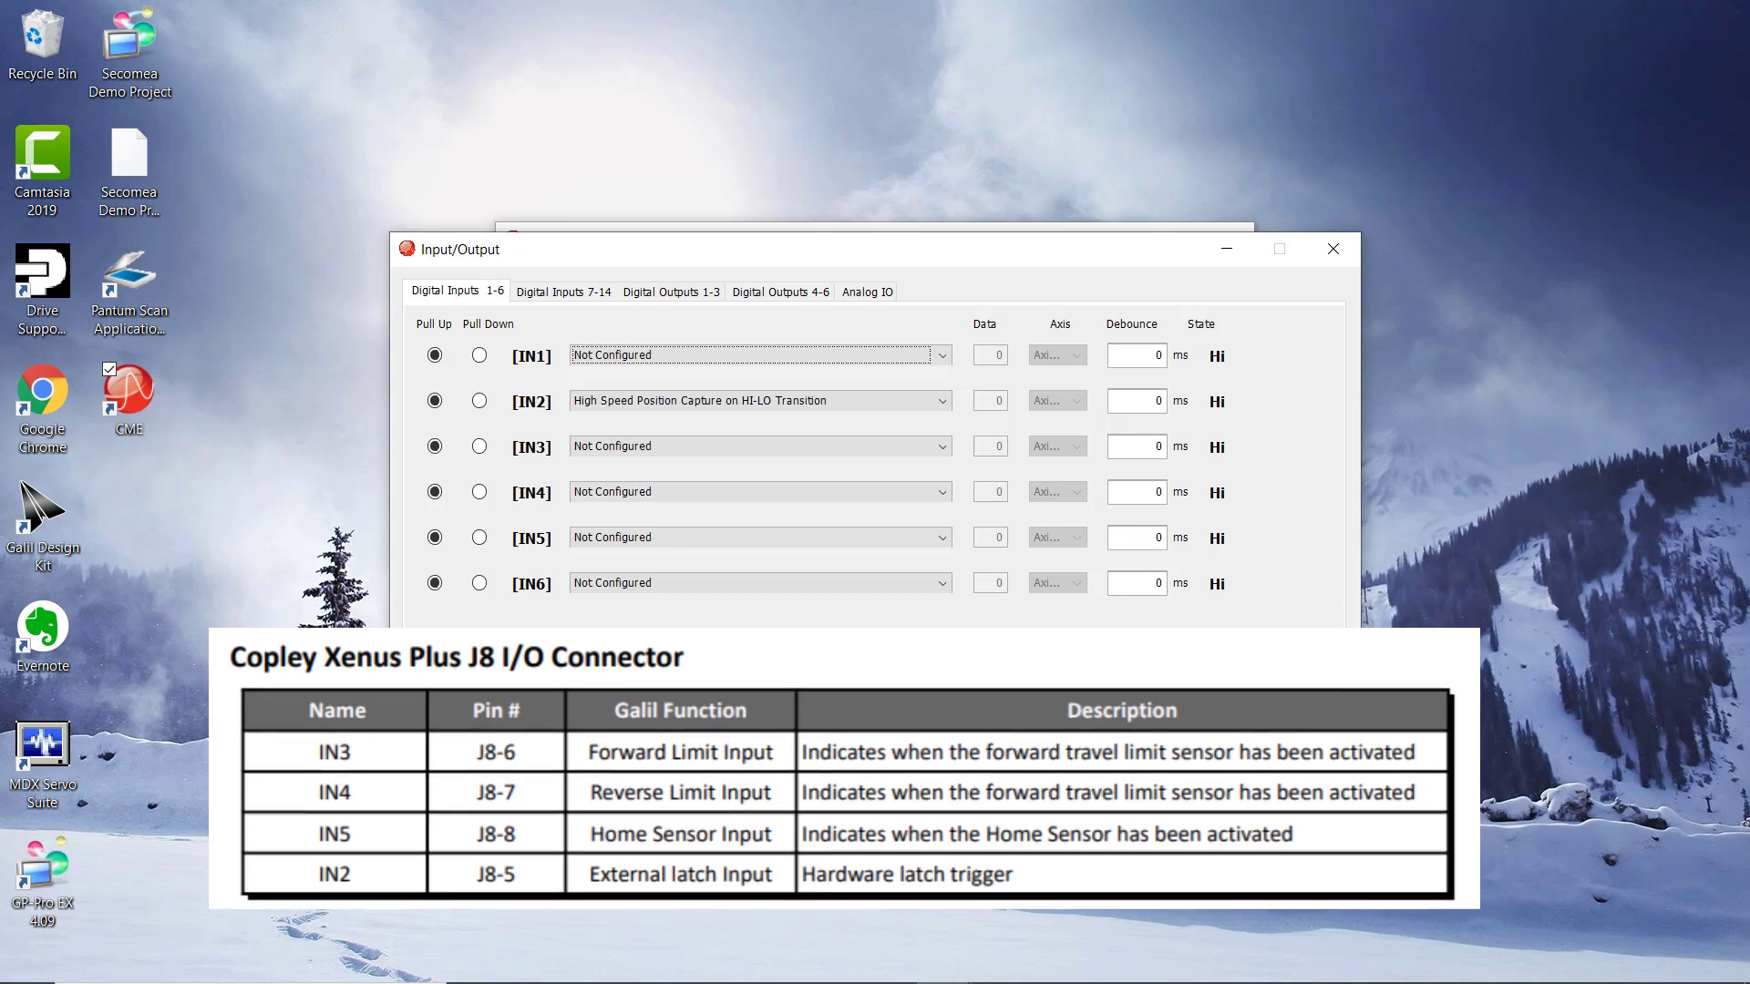
click(1303, 726)
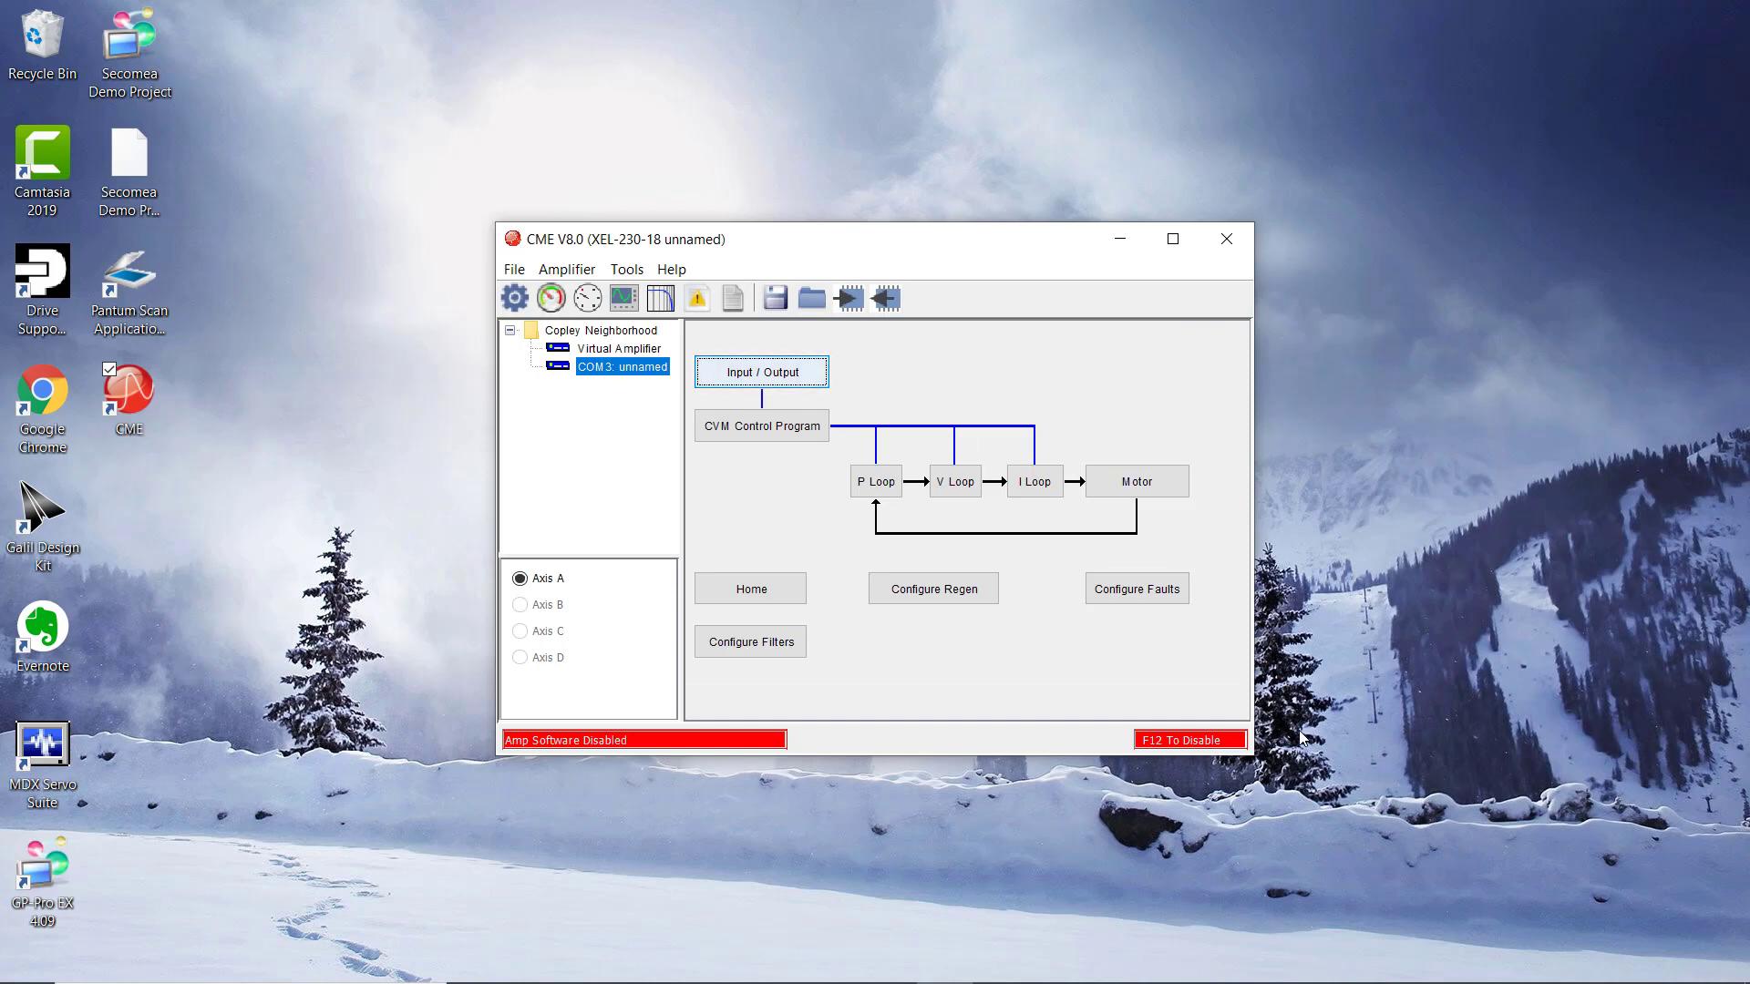
Load the saved Parker SM162AE-N10N motor file into the motor data
click(1130, 475)
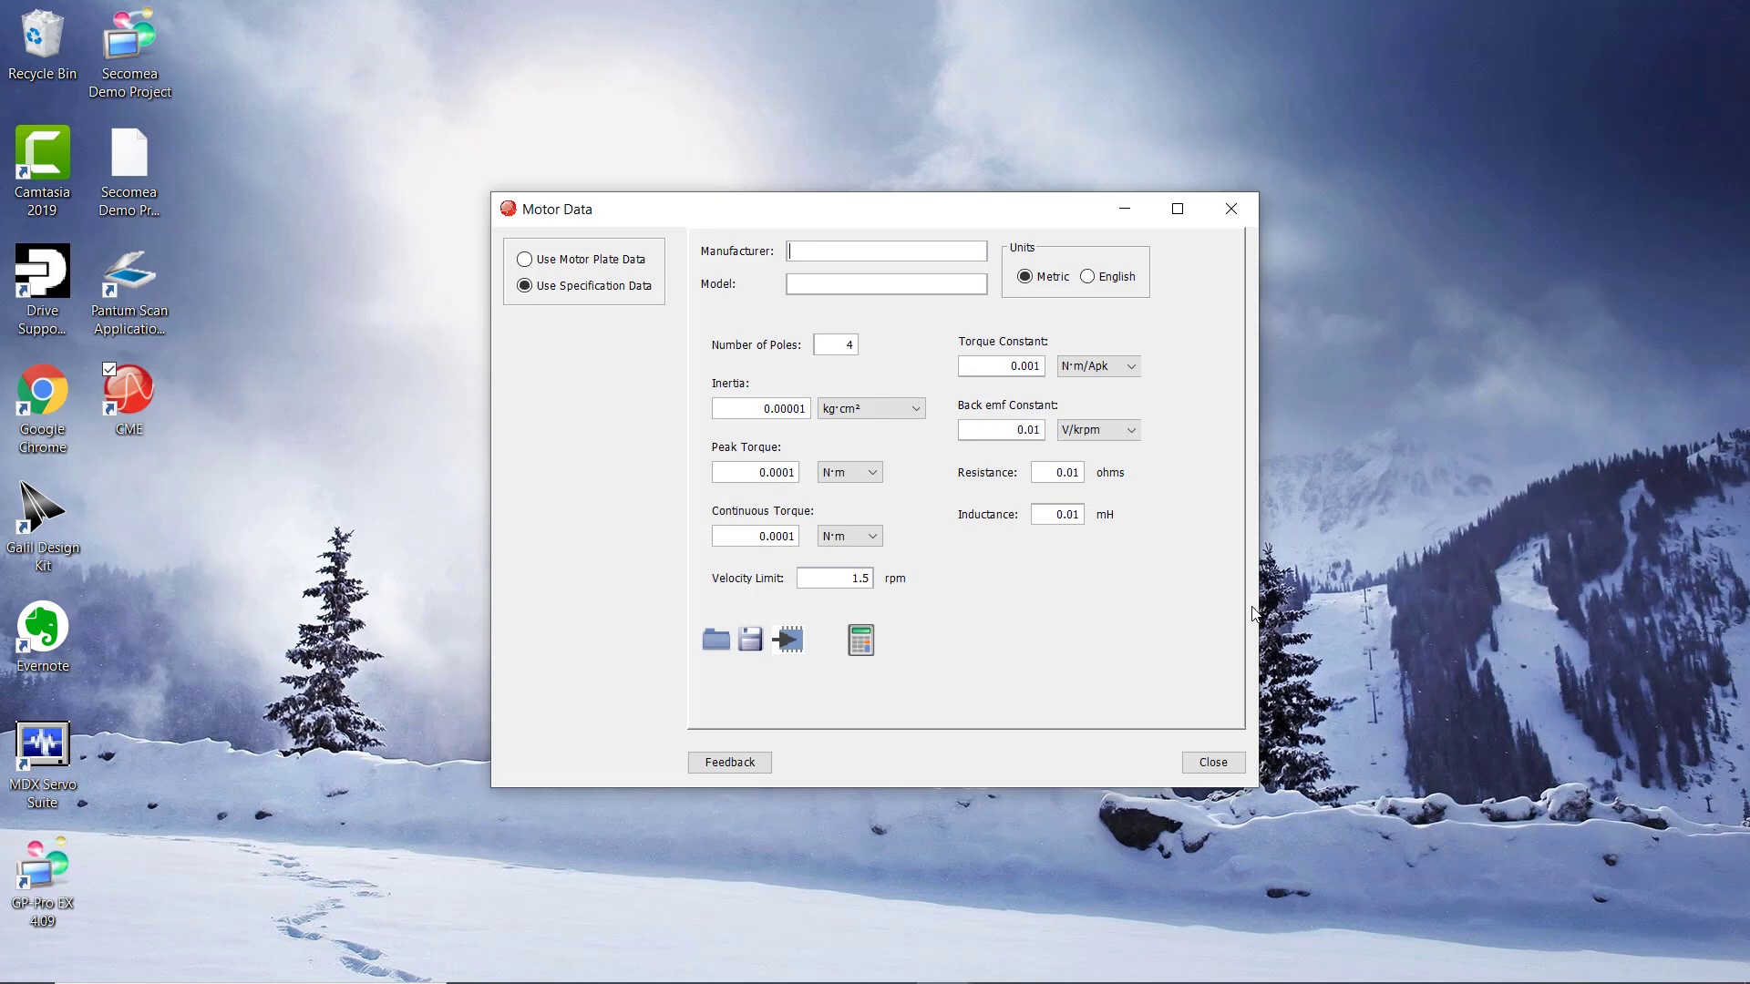
click(717, 641)
click(700, 345)
click(1190, 674)
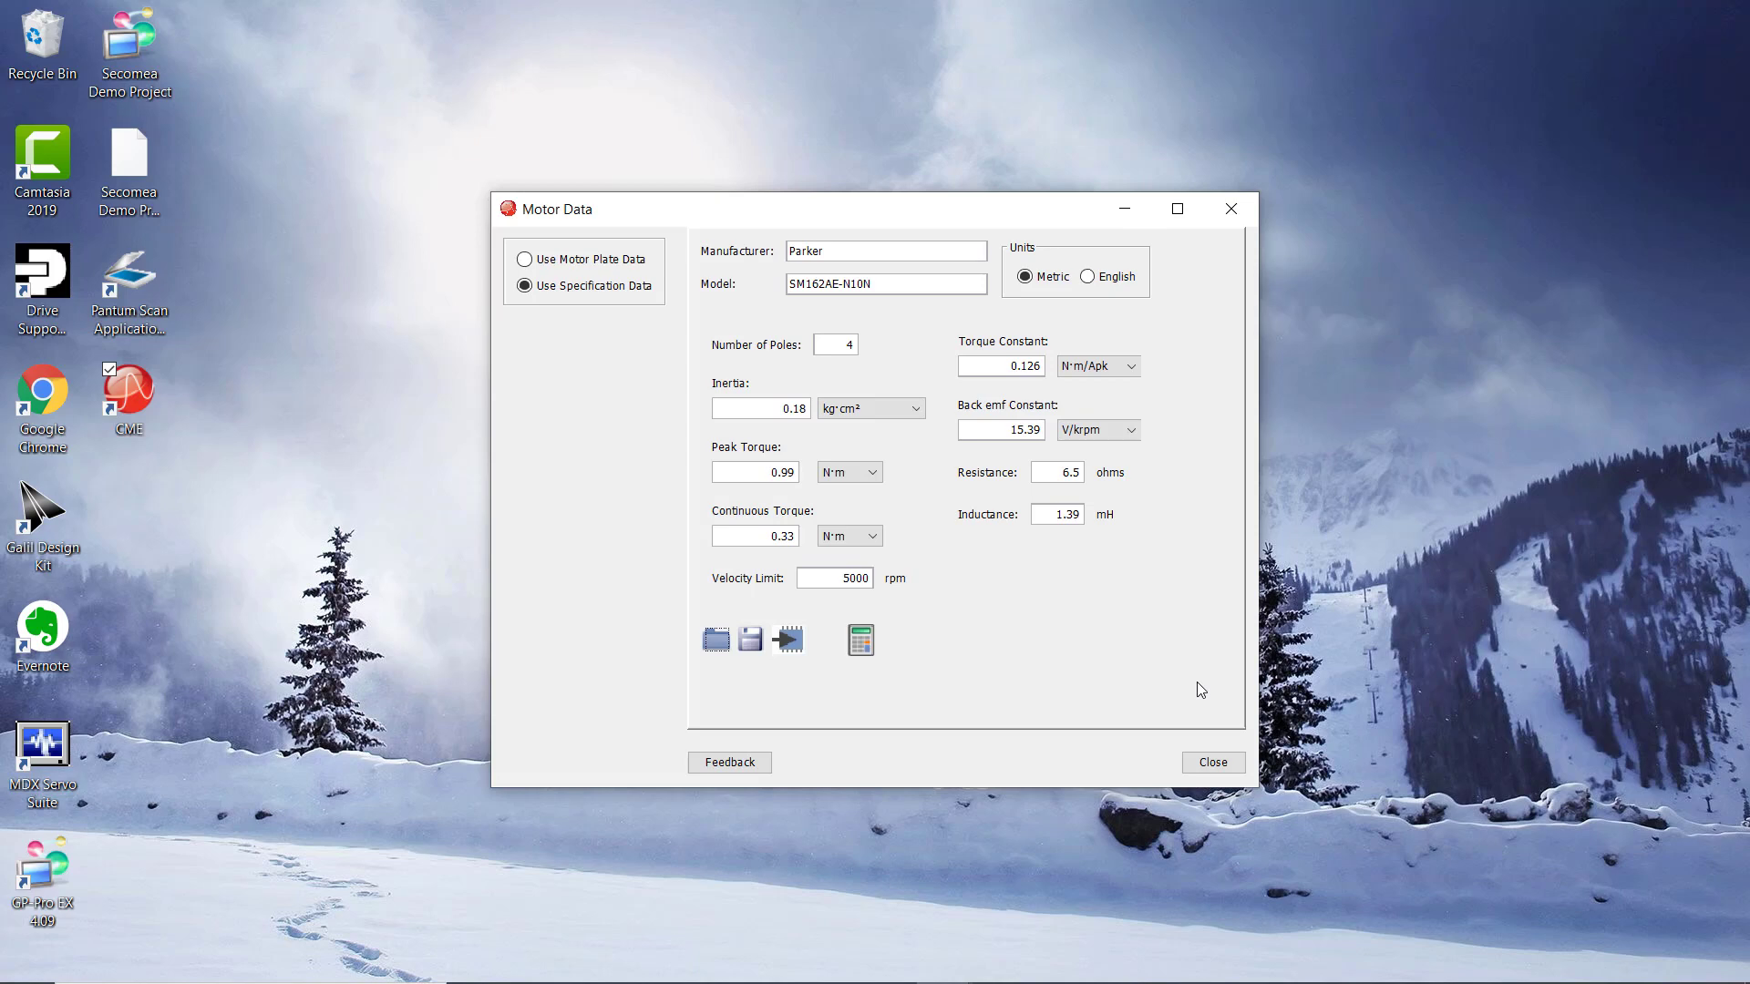
Calculate the amplifier settings from the motor data and accept them, saving the motor data to flash
click(862, 640)
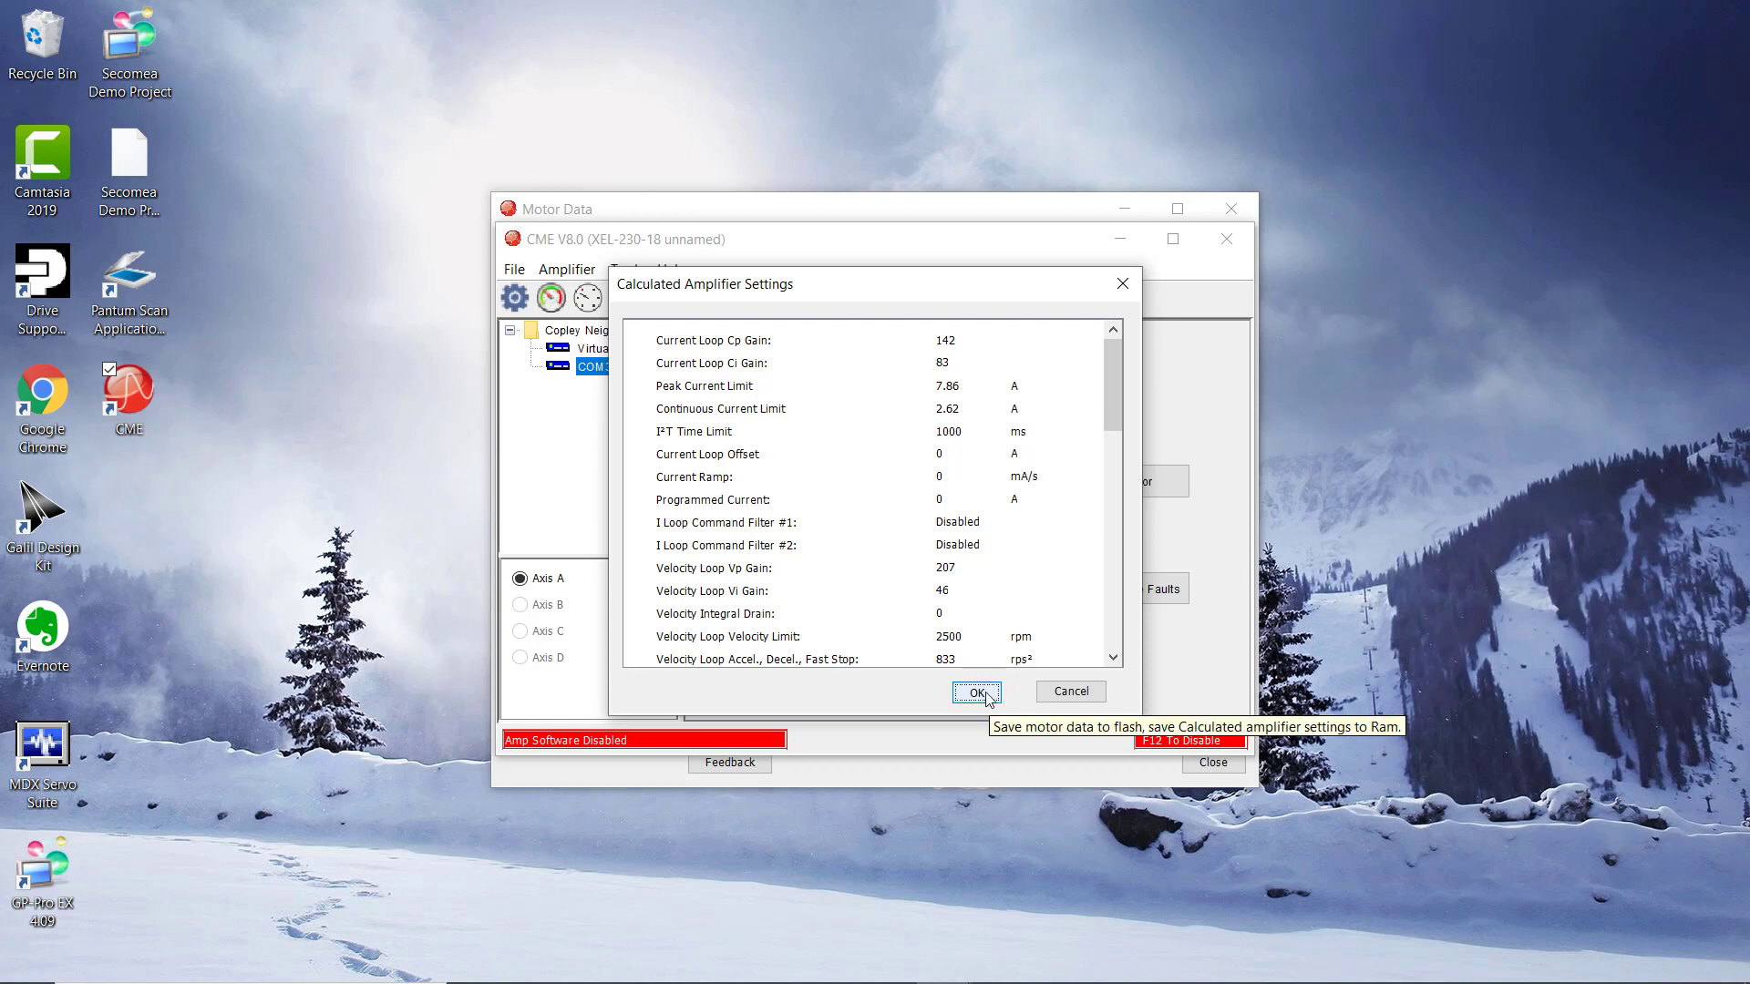
click(987, 698)
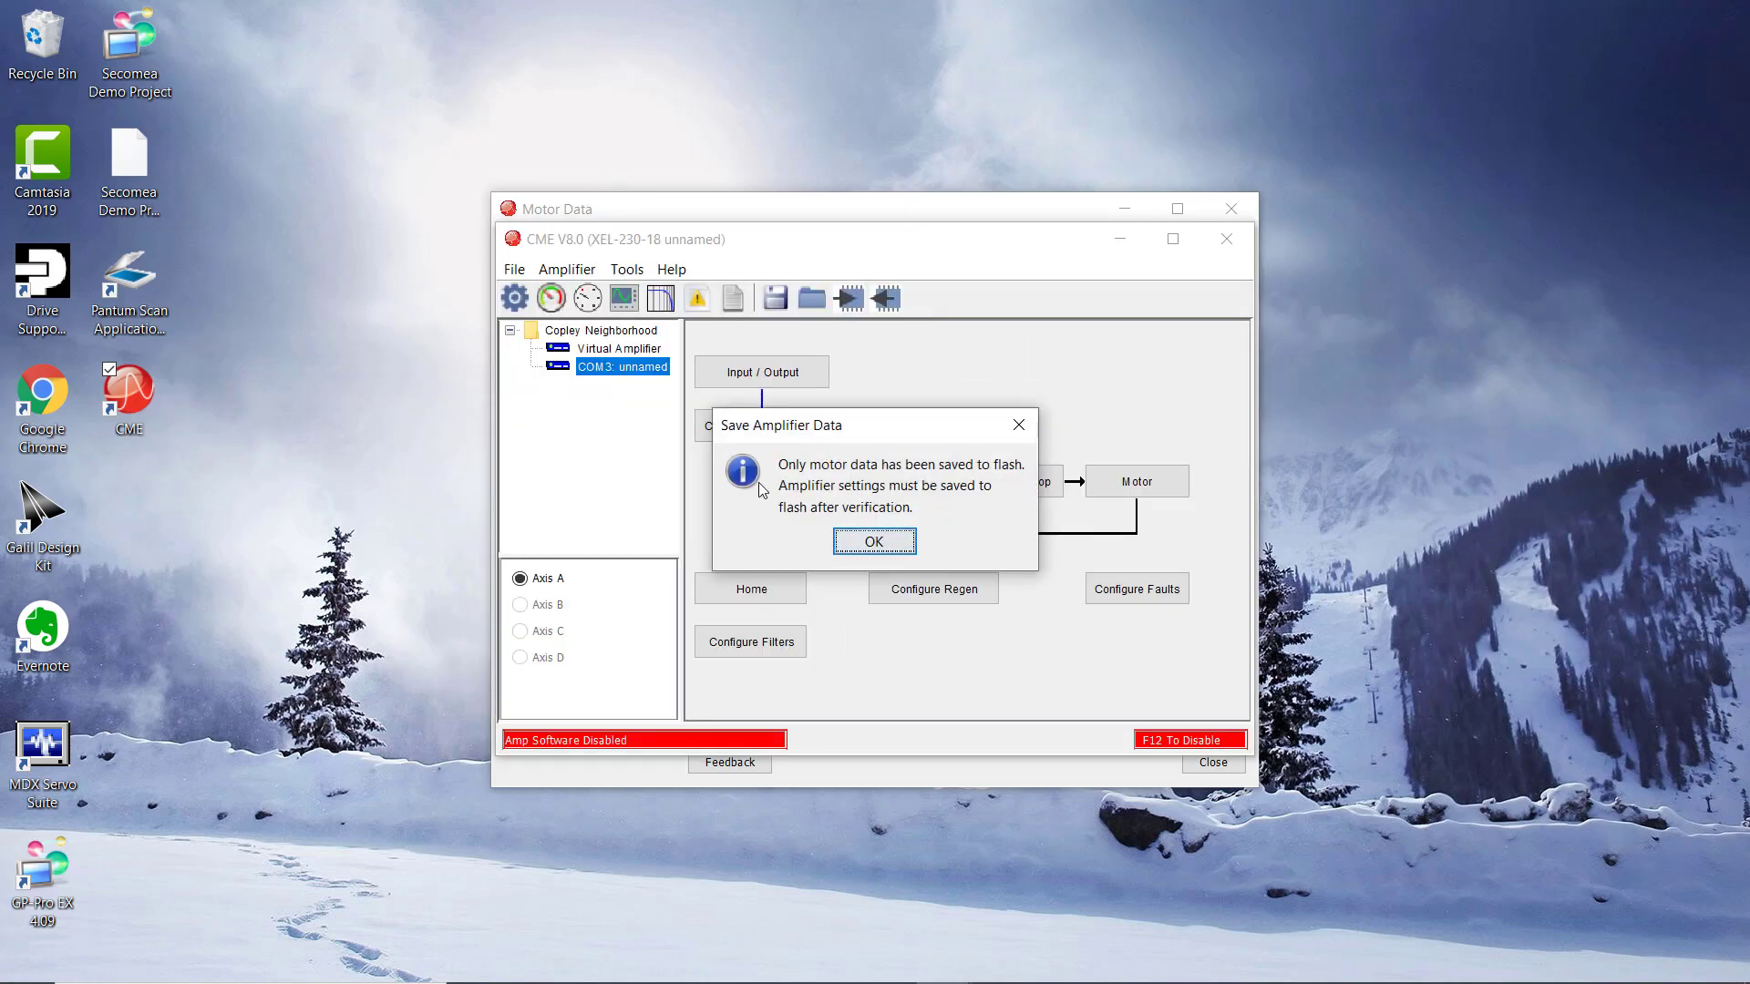
click(842, 545)
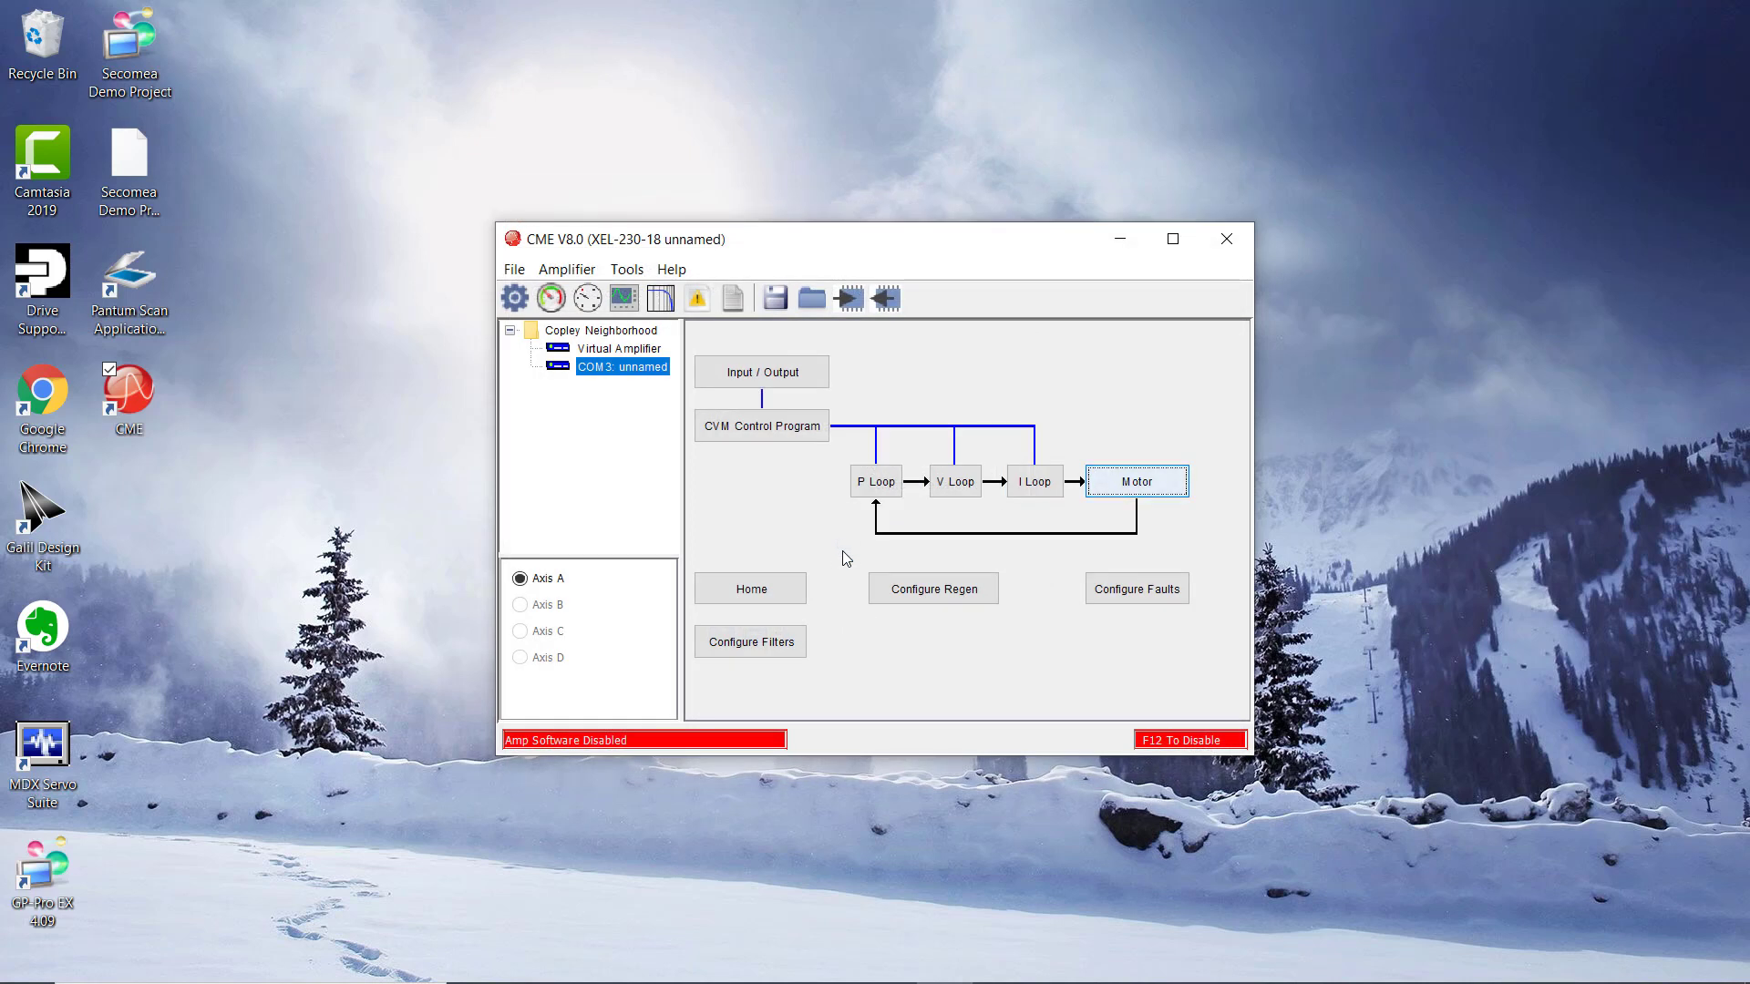
Start Auto Phase, accept the positive motor direction and run the motor wiring setup at 0.26 A and 90 elec deg/s
click(588, 298)
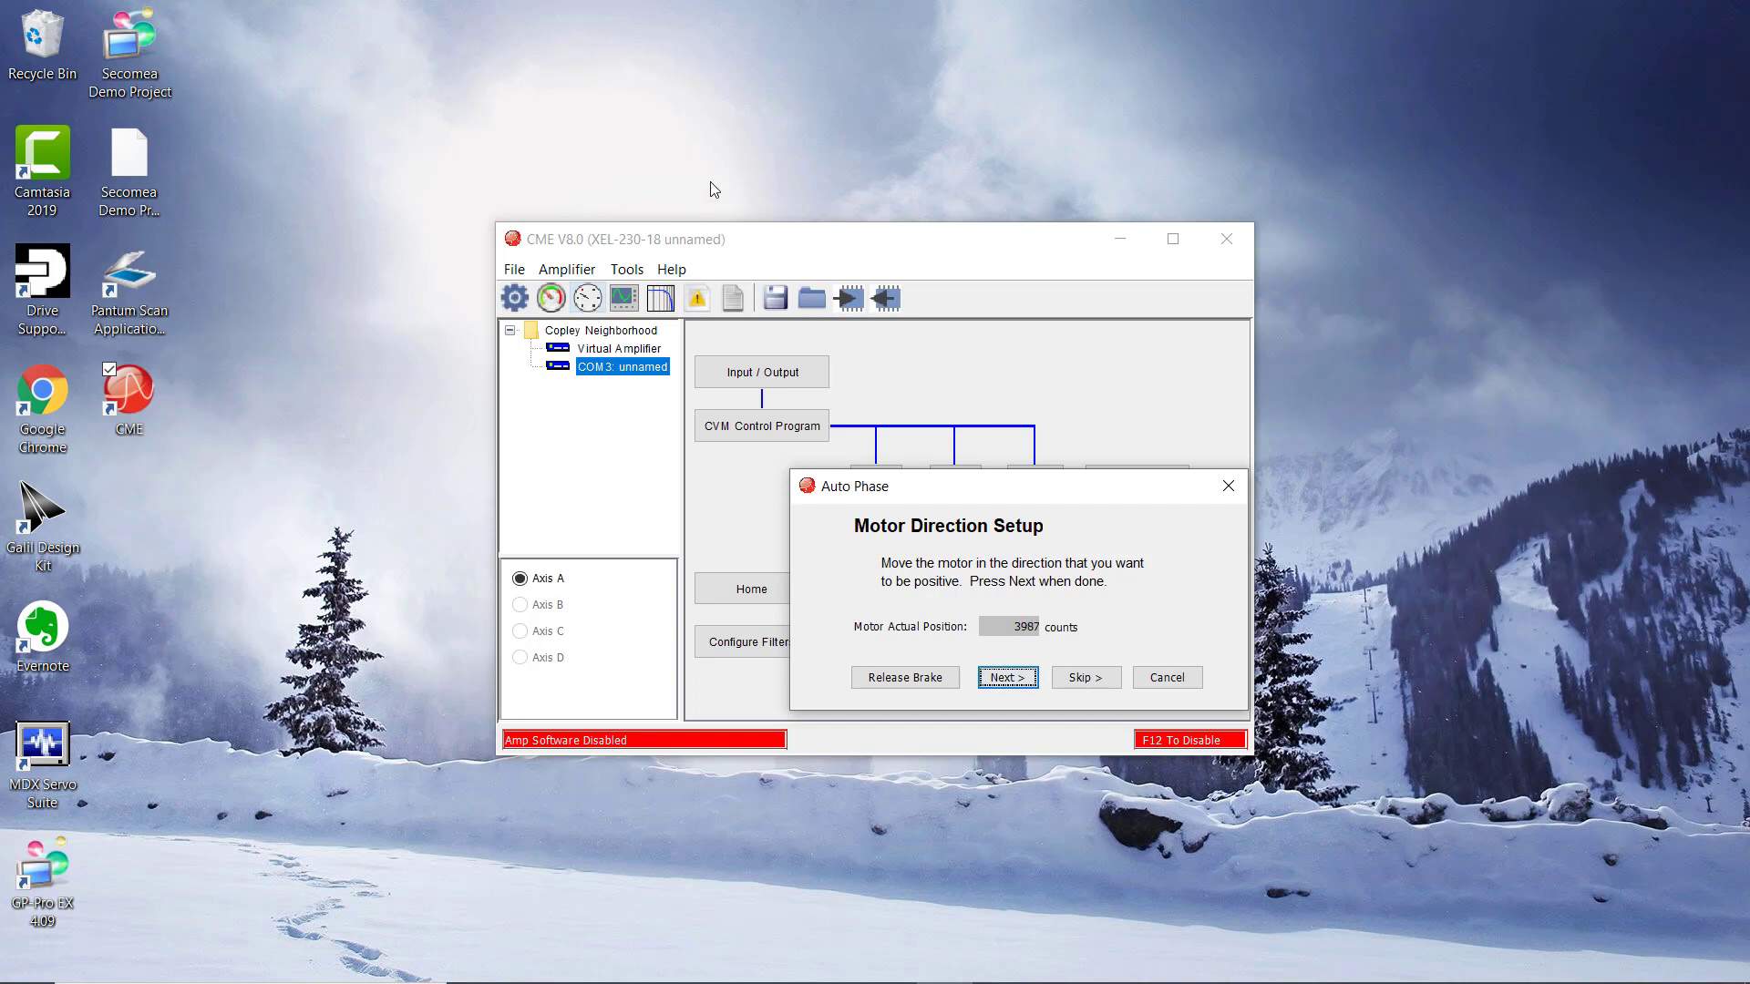
click(1008, 679)
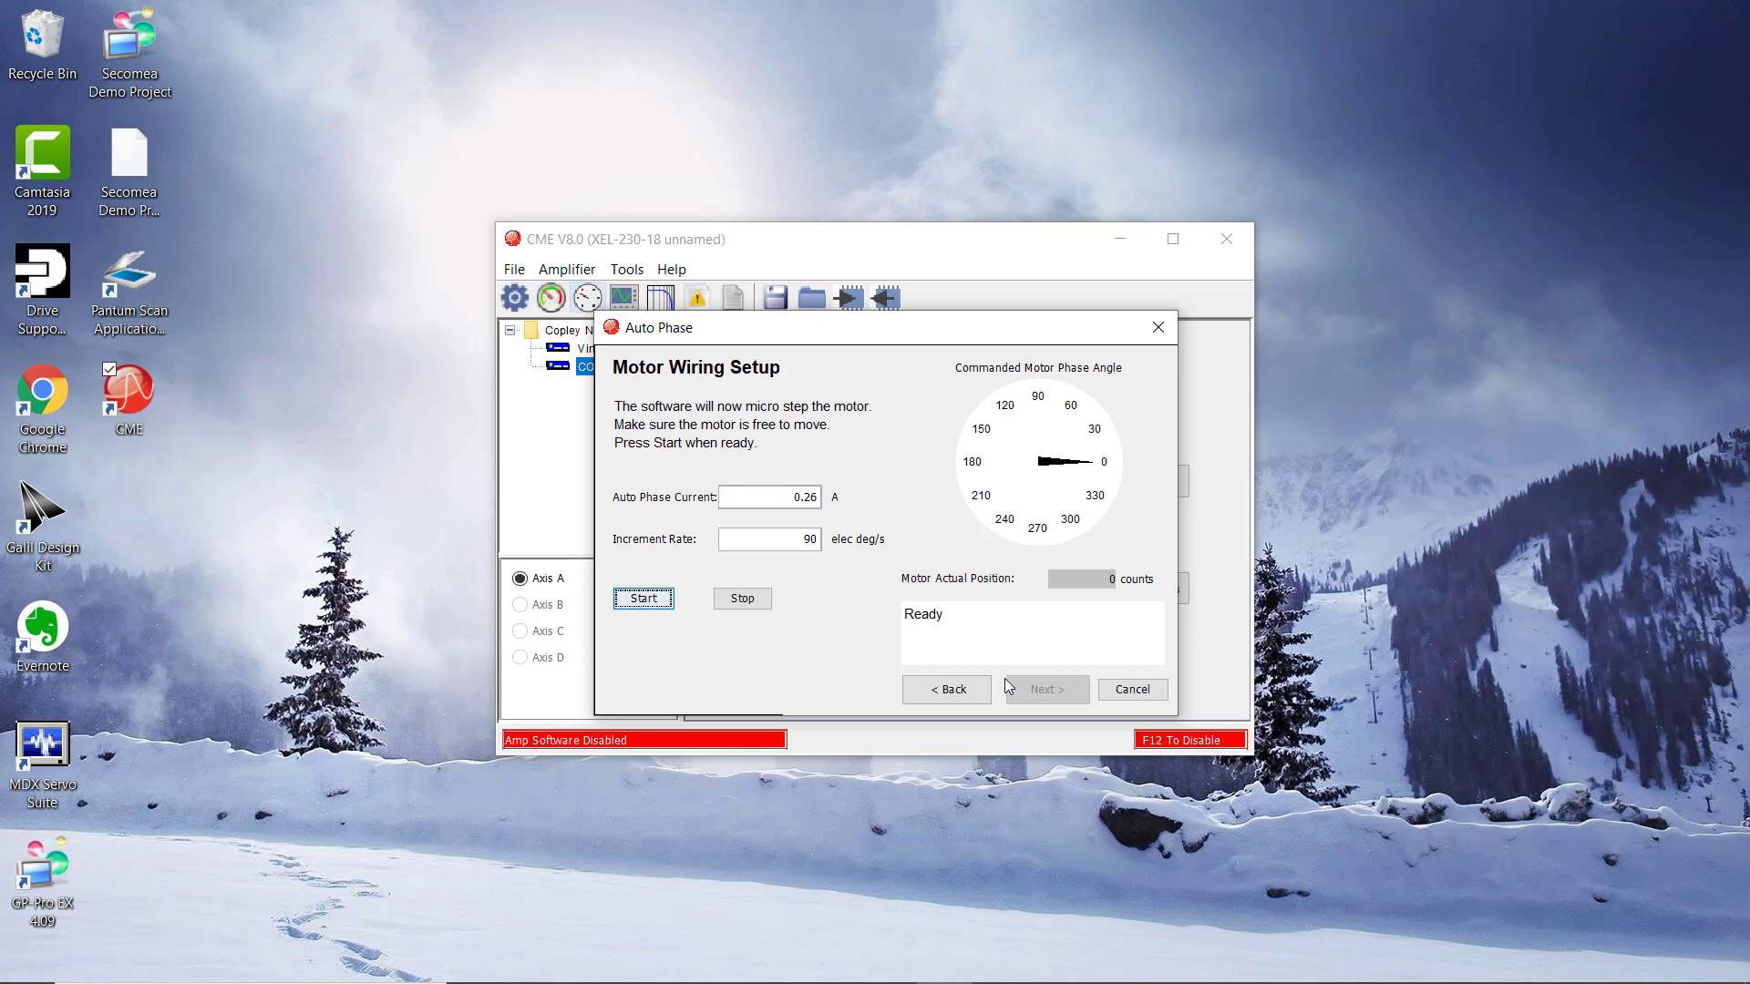
click(638, 605)
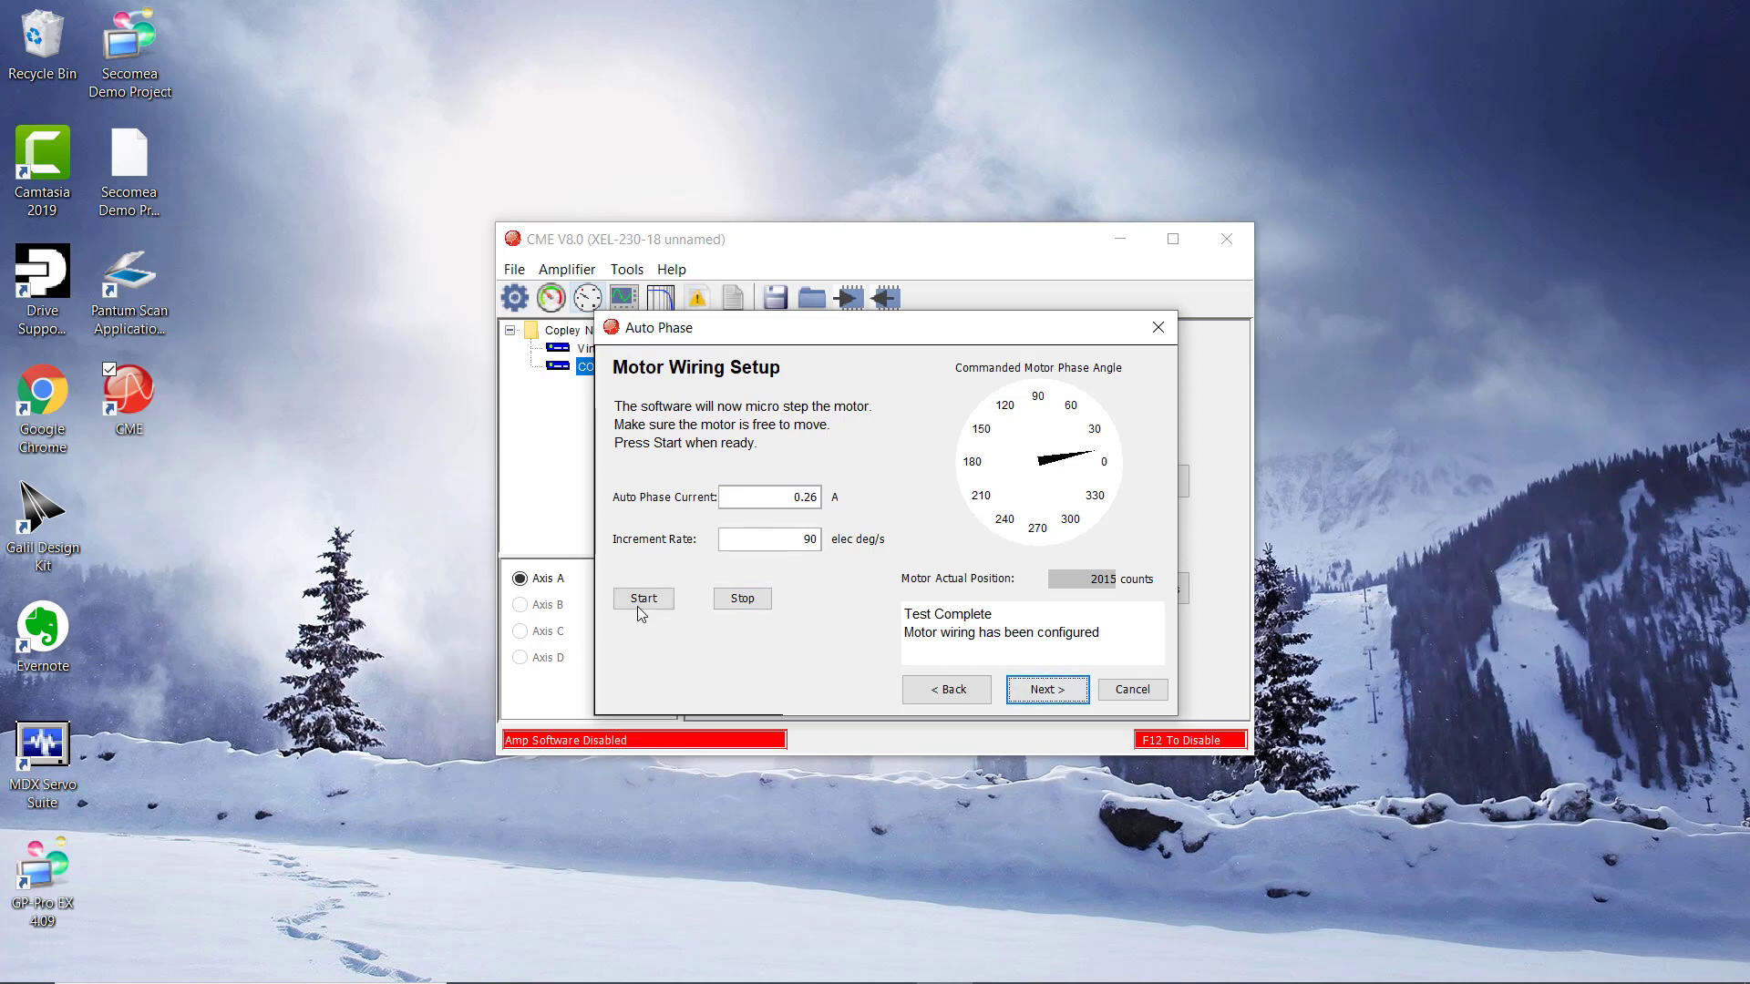
click(1035, 687)
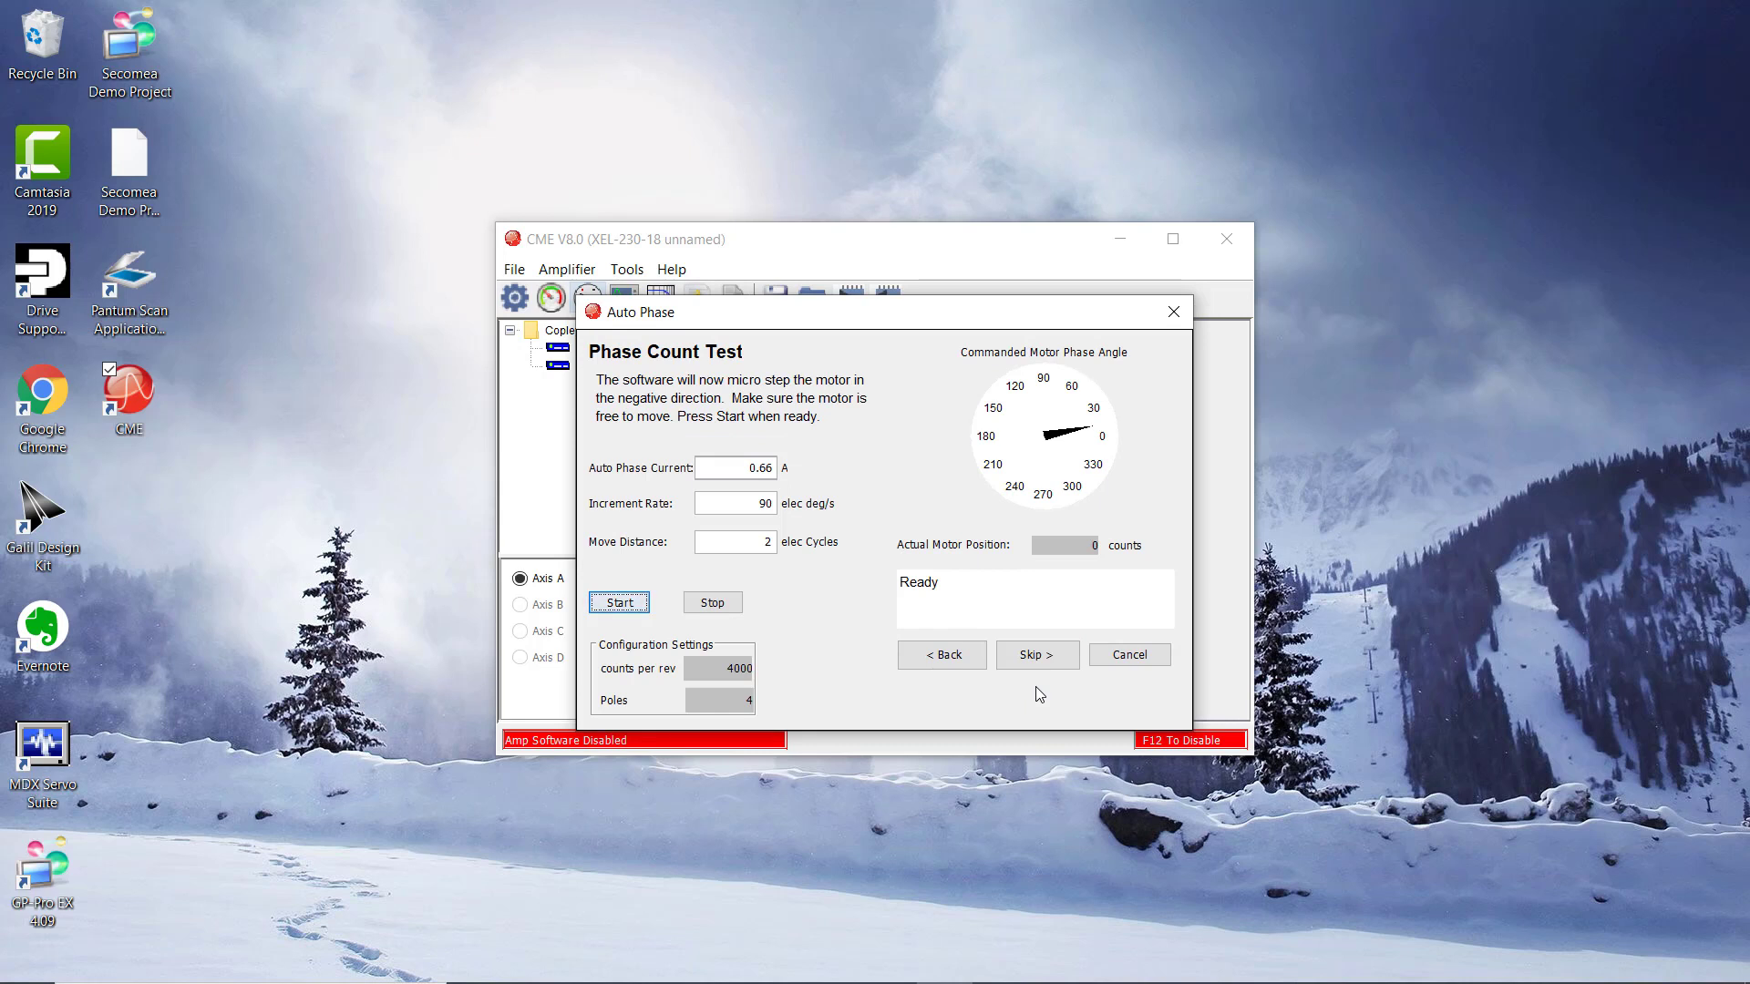
Run the phase count test at 0.66 A over 2 electrical cycles and confirm that the motor moved one turn
click(620, 603)
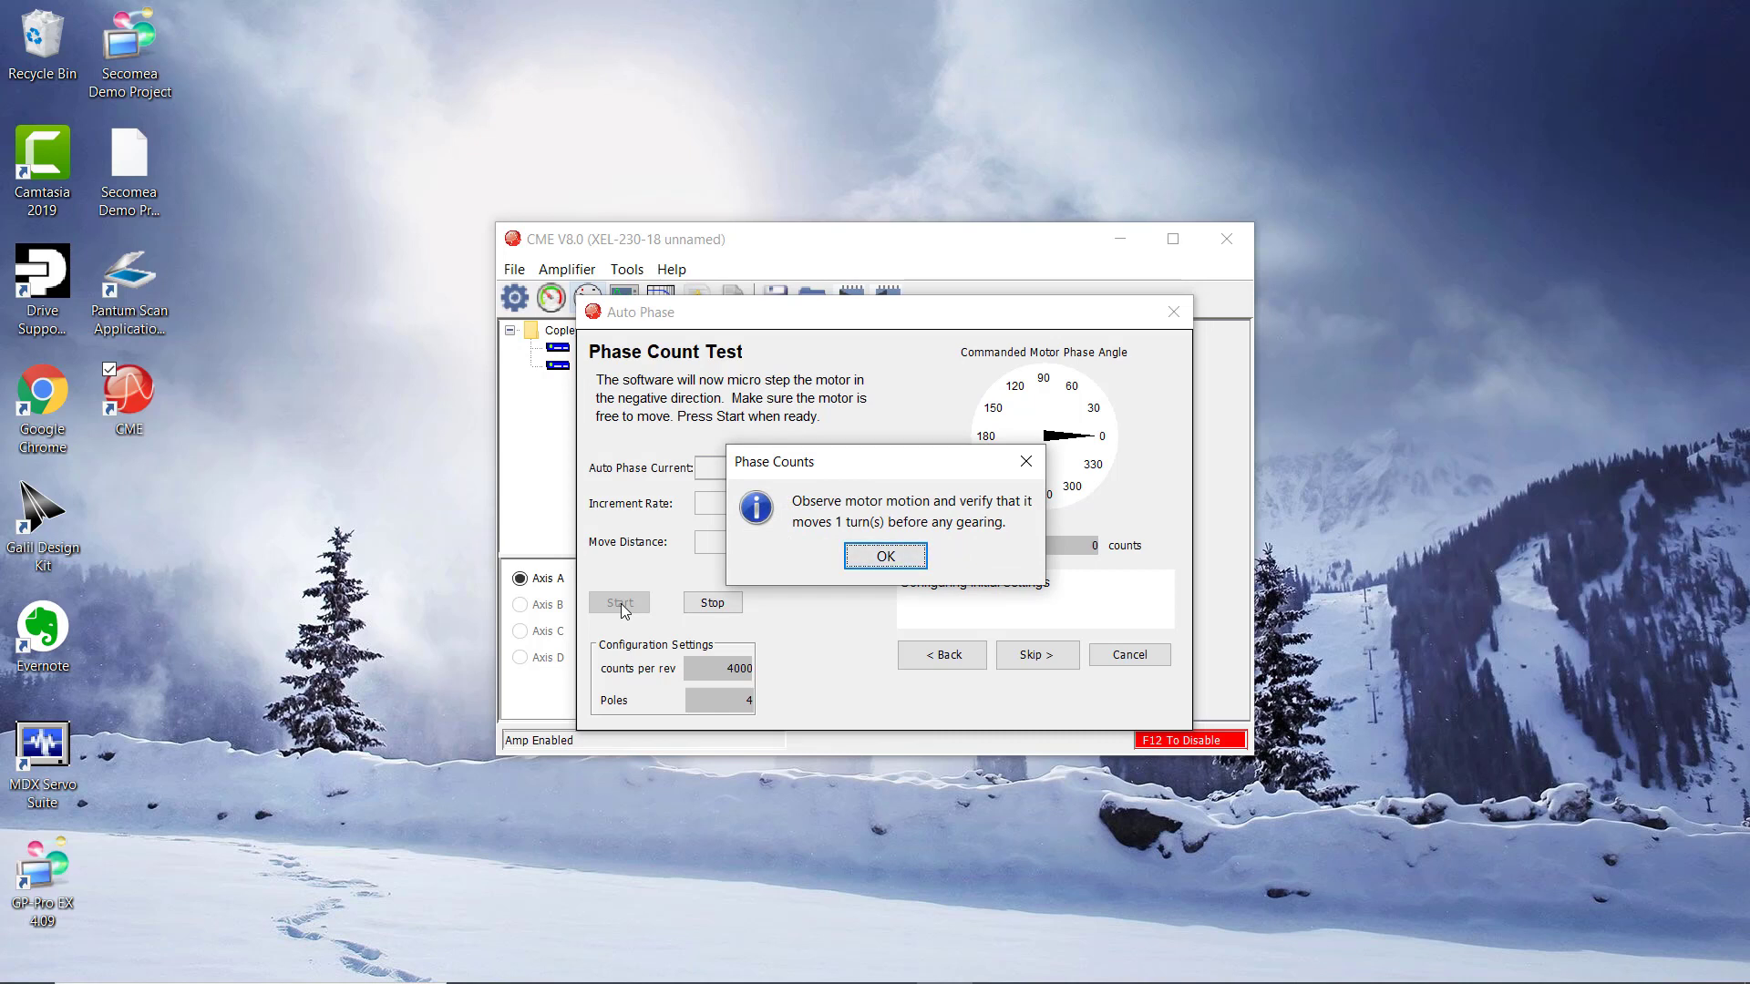
click(914, 562)
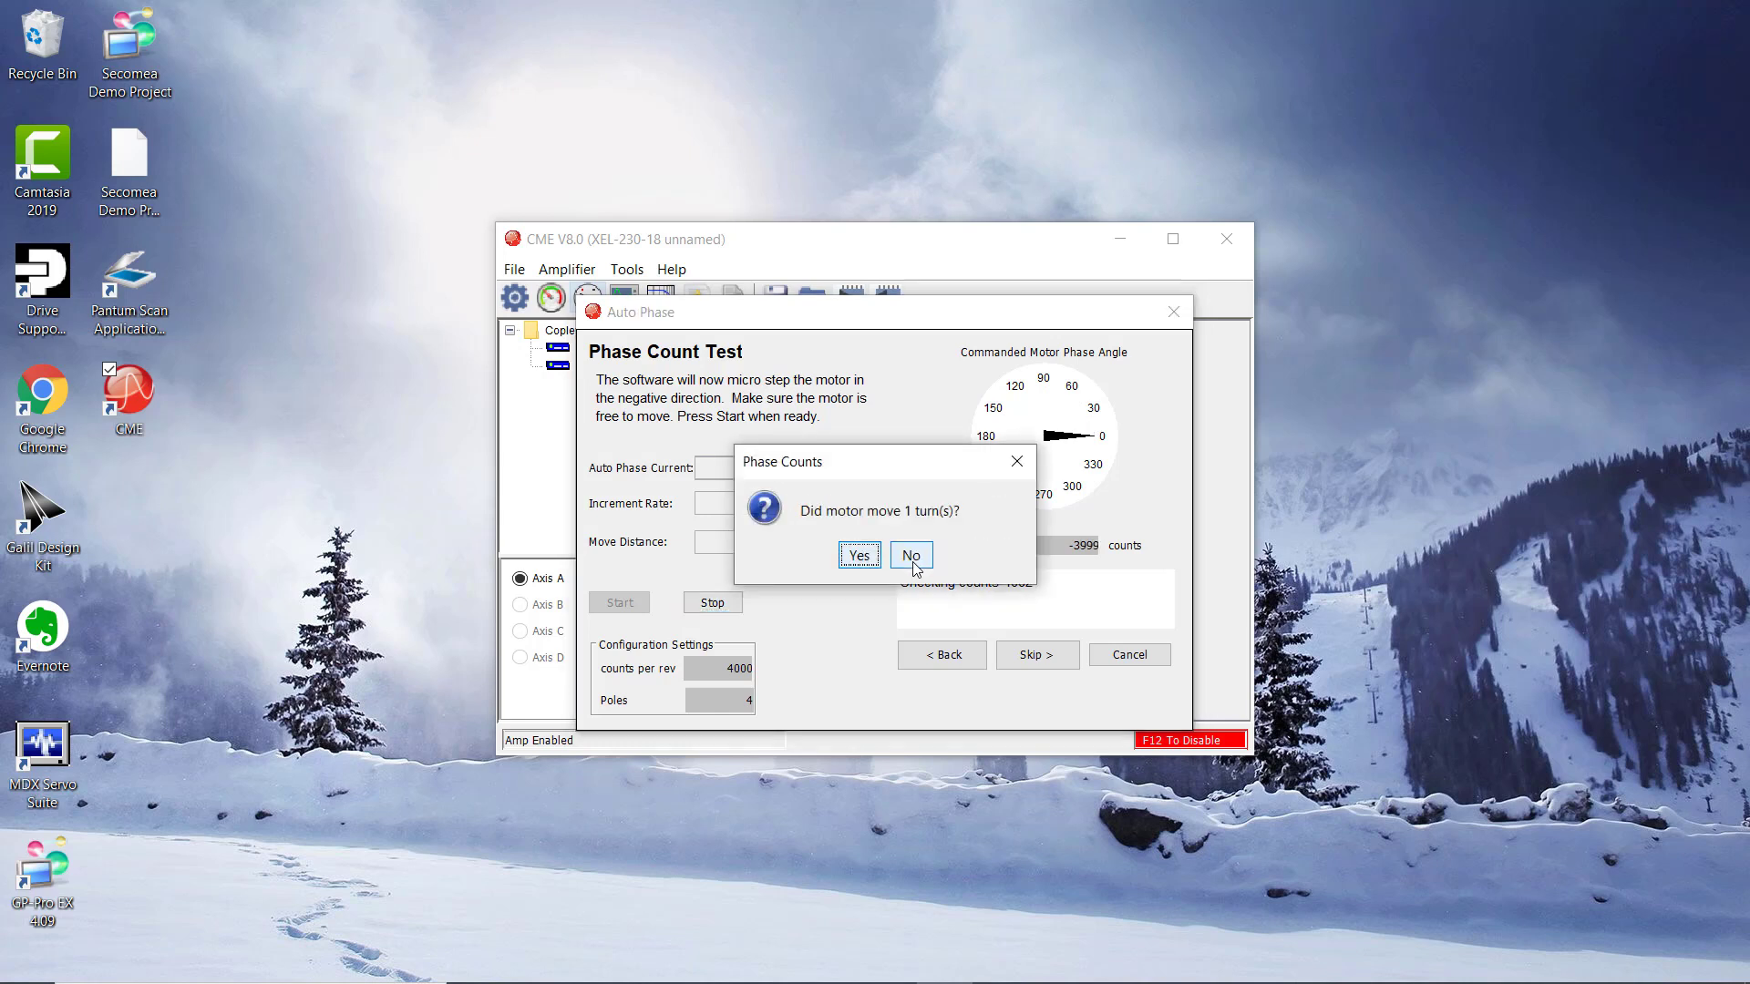
click(858, 555)
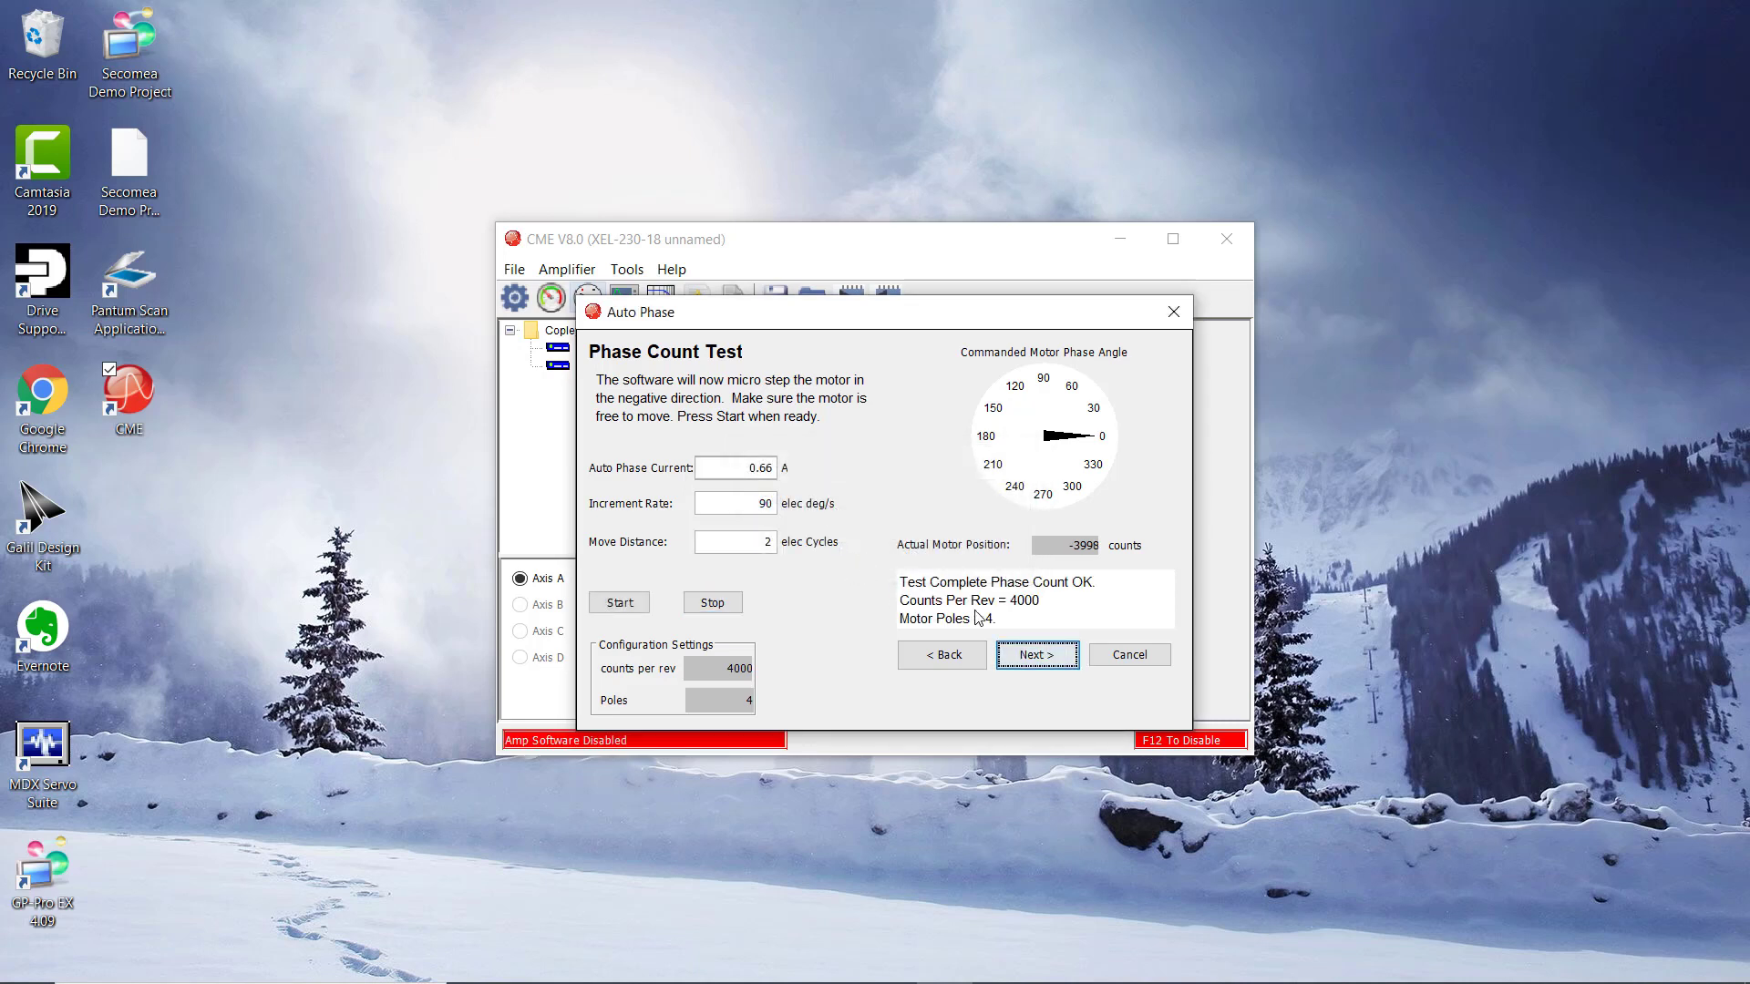
click(1025, 656)
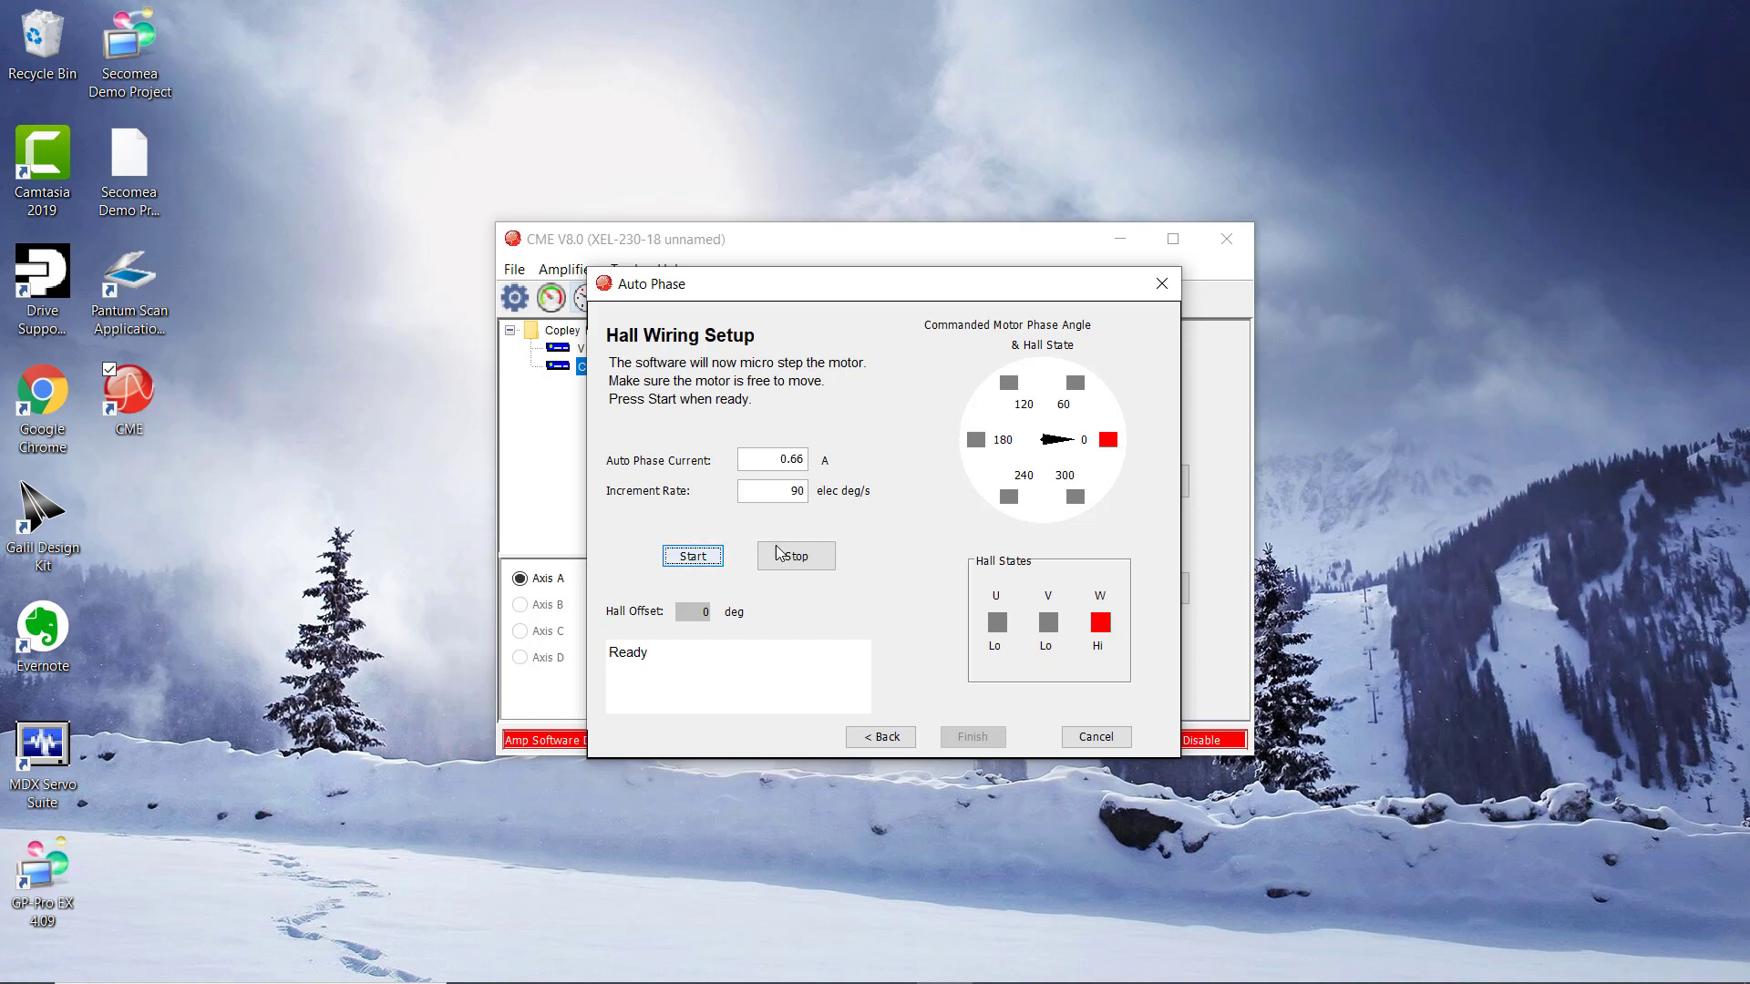
Run the Hall wiring setup at 0.66 A, finish Auto Phase and save the amplifier settings to flash
click(693, 556)
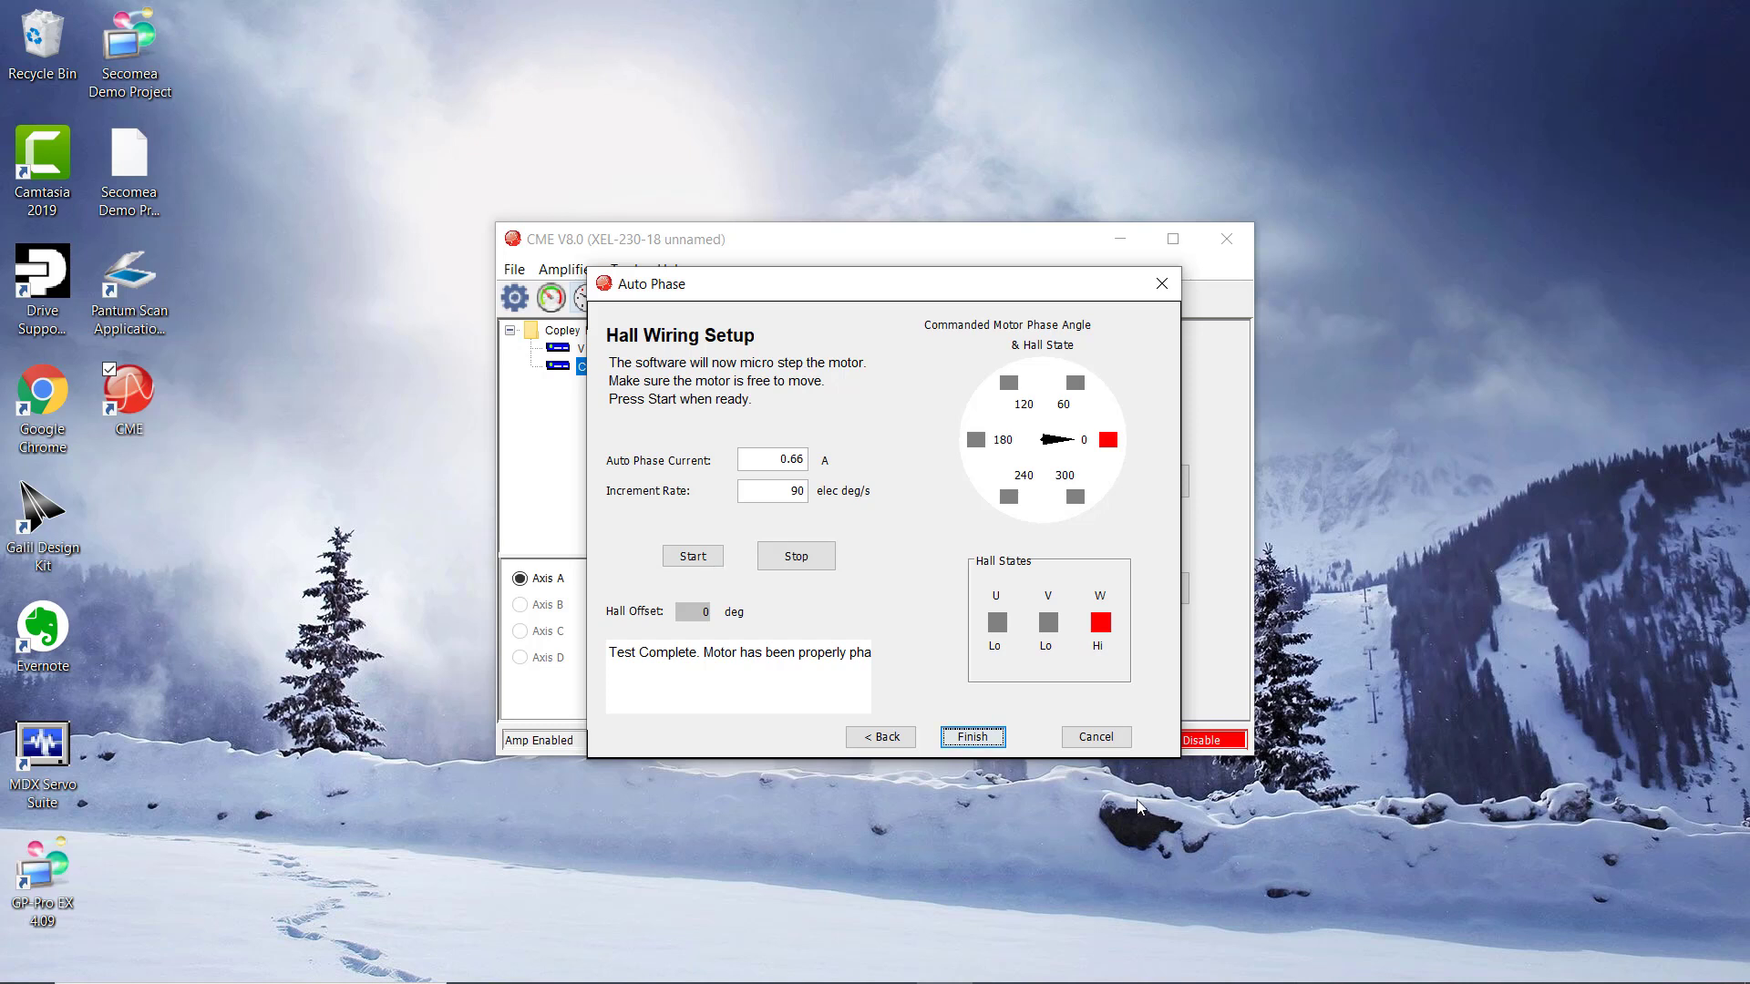
click(983, 742)
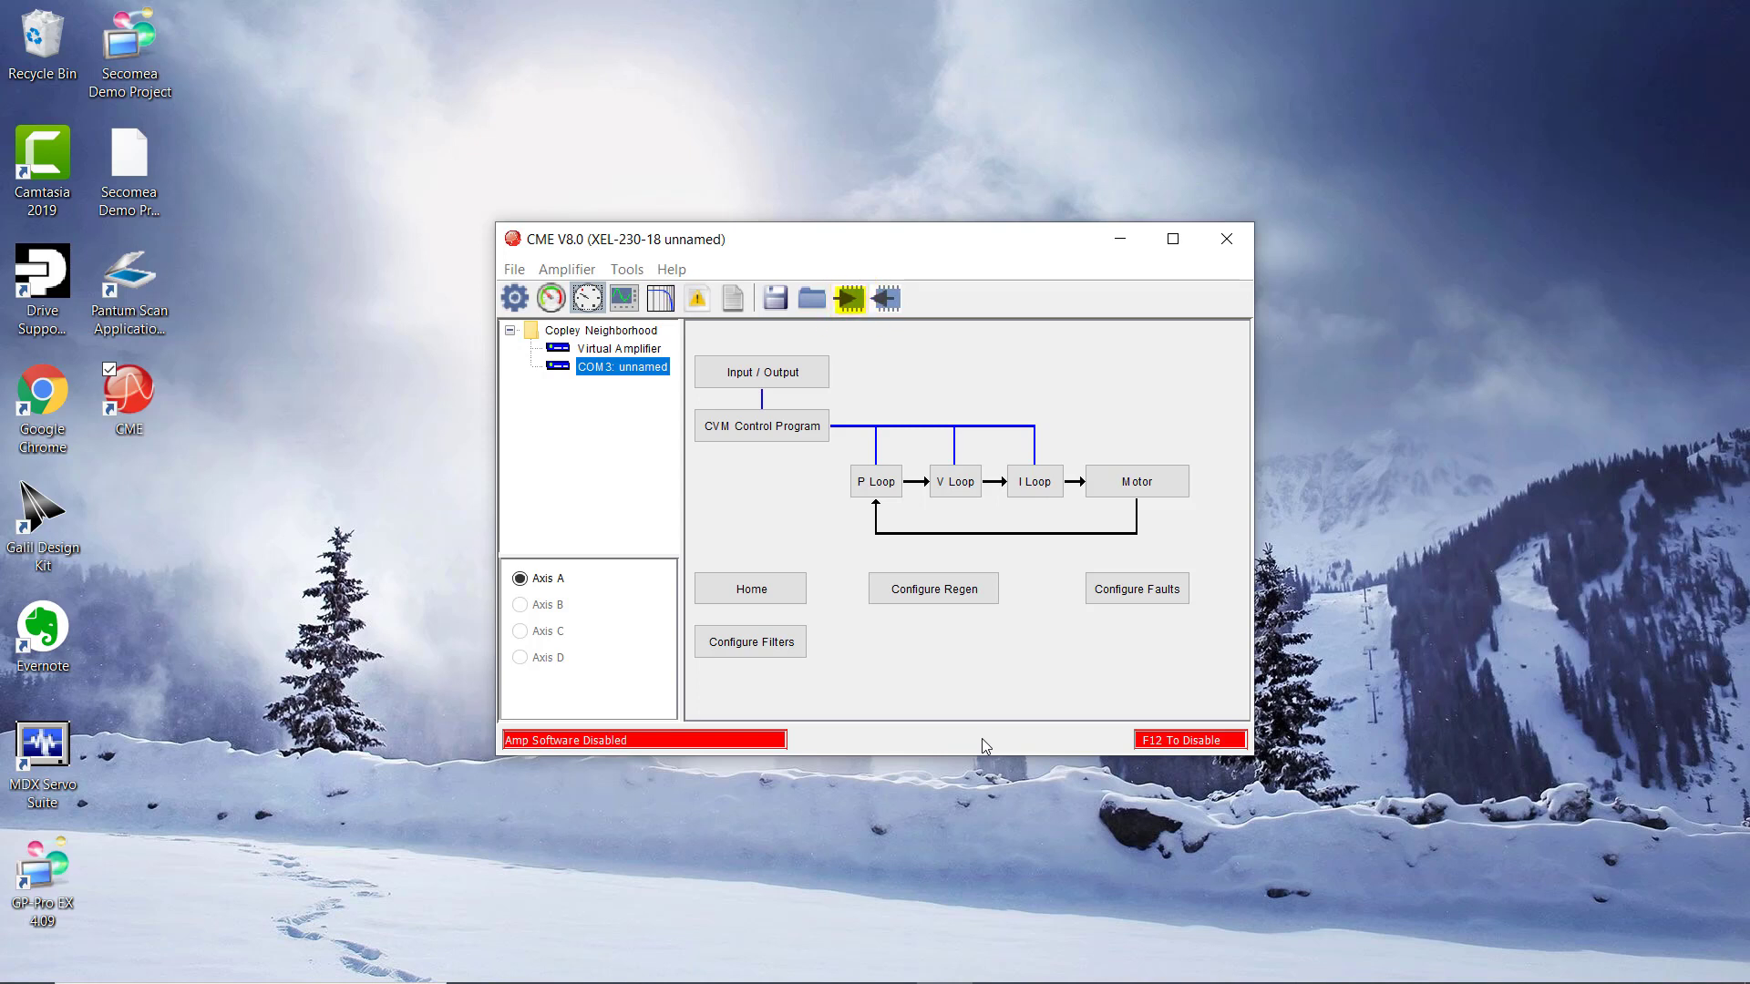
click(855, 304)
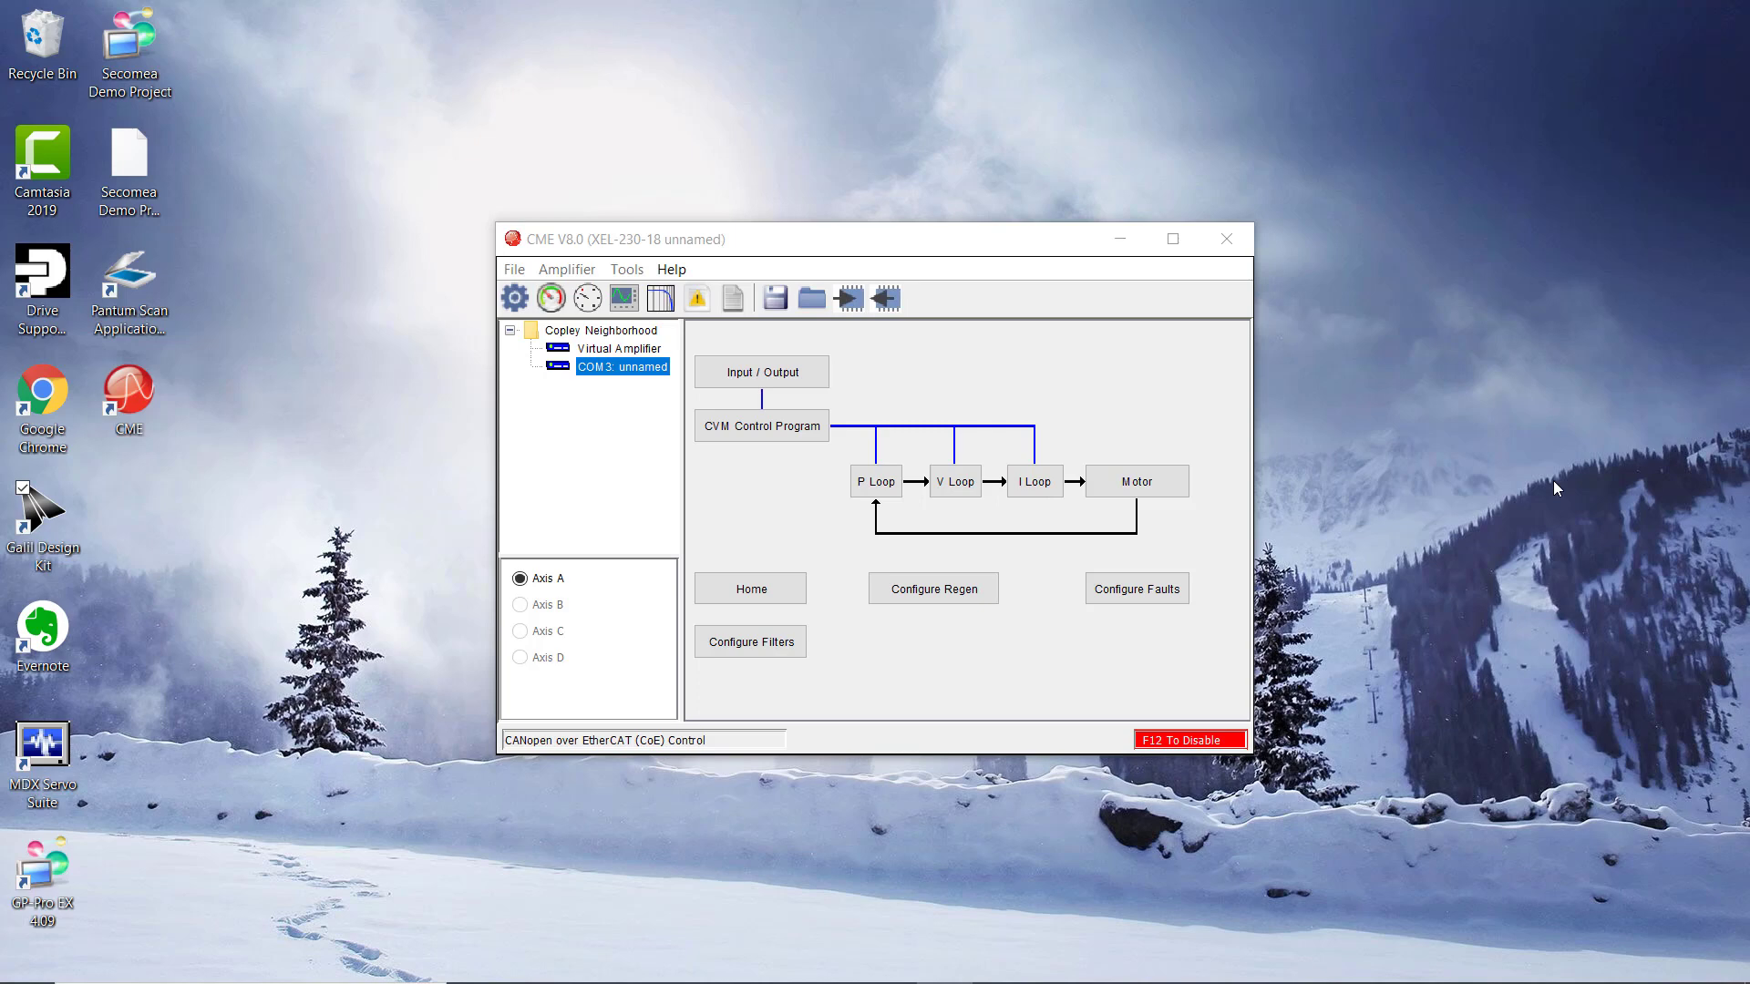
Switch to Galil Design Kit (GDK) and expand its sidebar of controller connections and tools
double_click(53, 531)
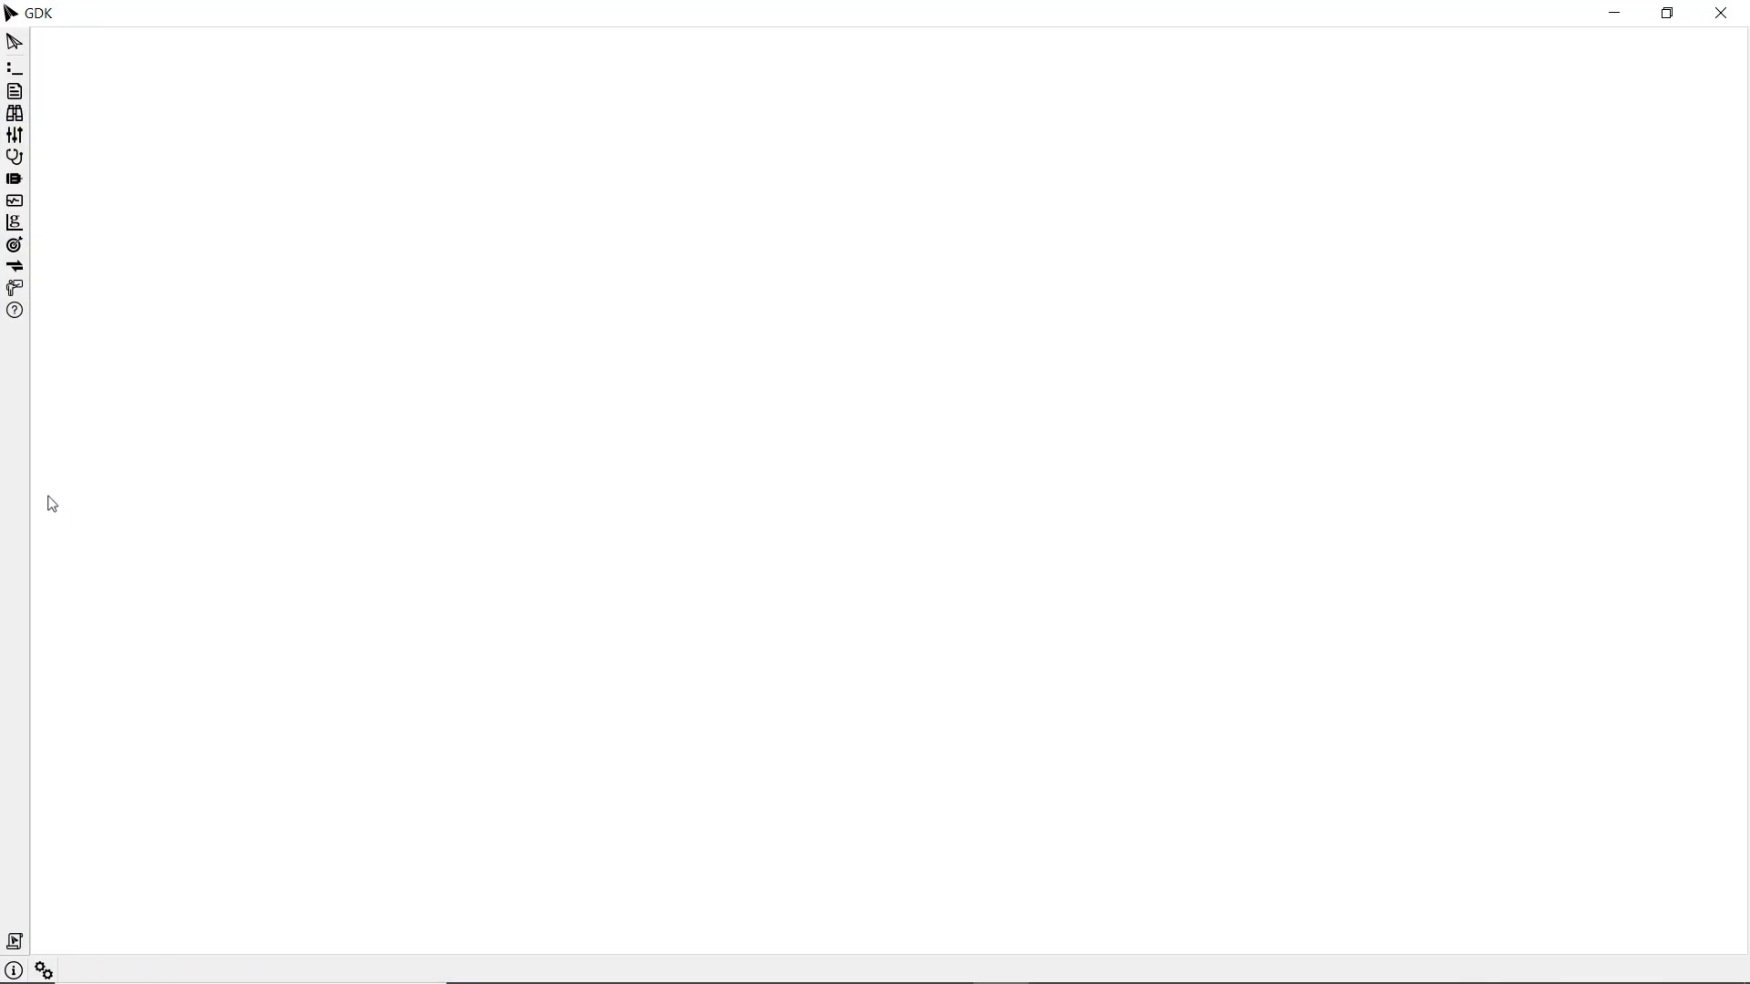
click(12, 43)
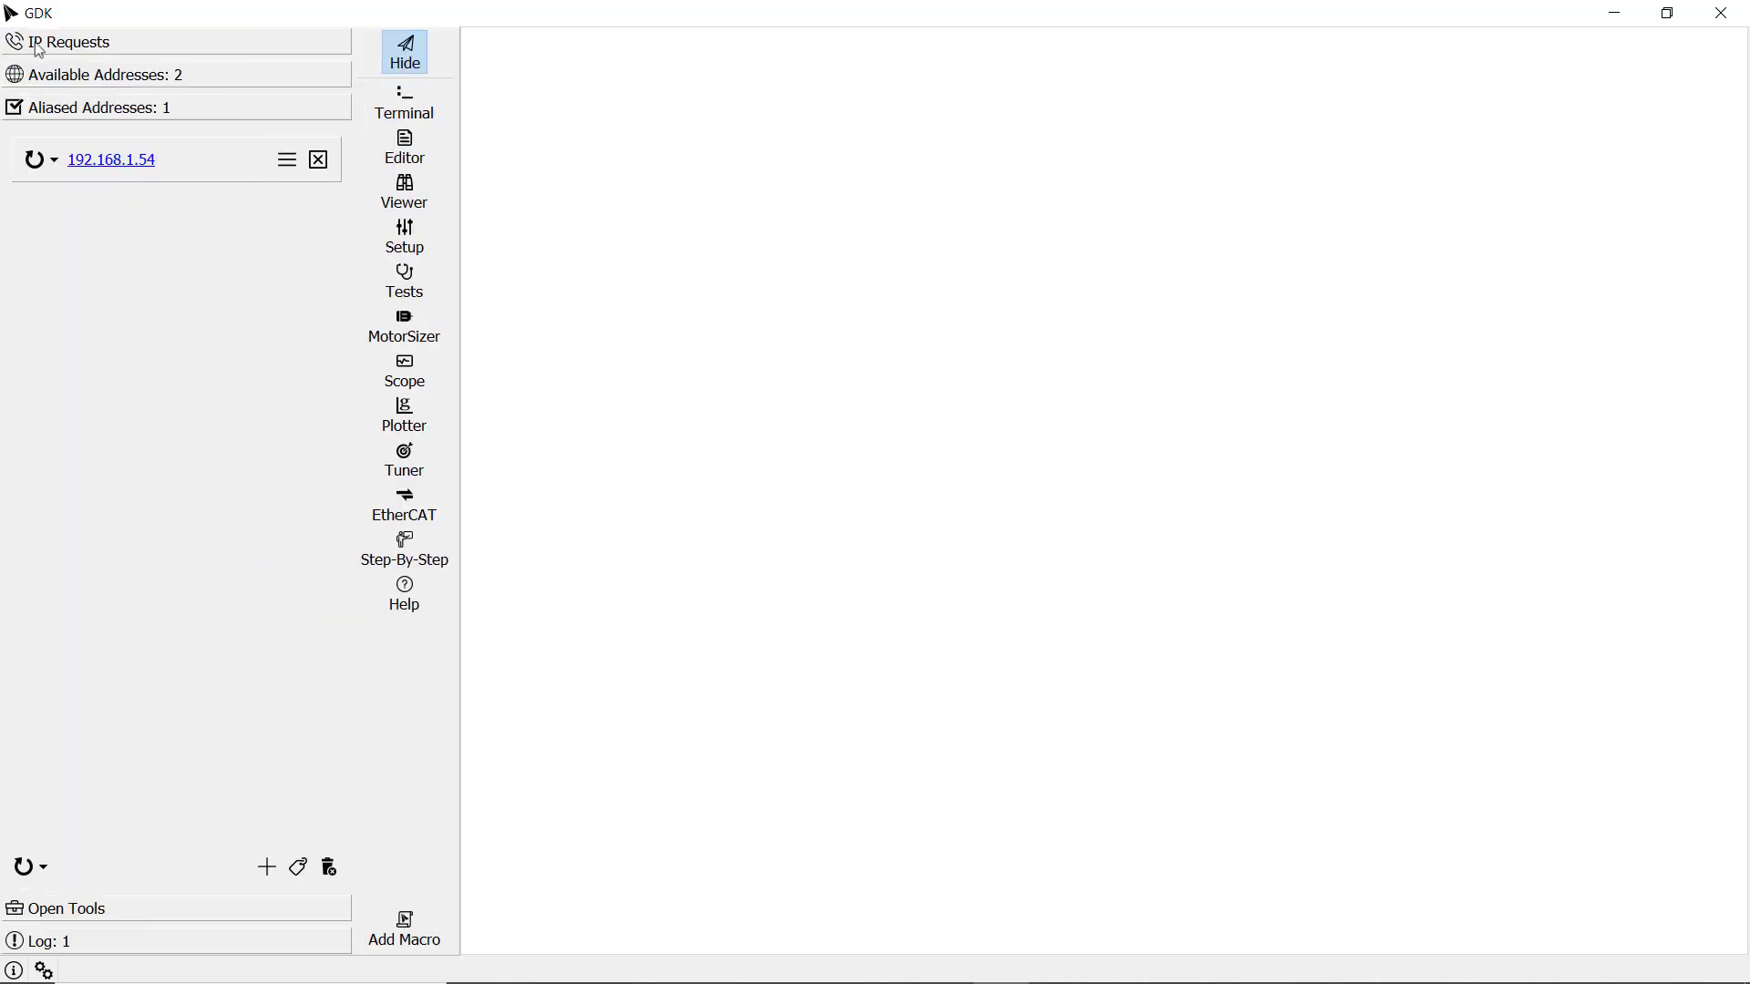
In a controller terminal, turn the motors off with MO and configure the EtherCAT axis with MT10, EX-1 and EU1
click(430, 97)
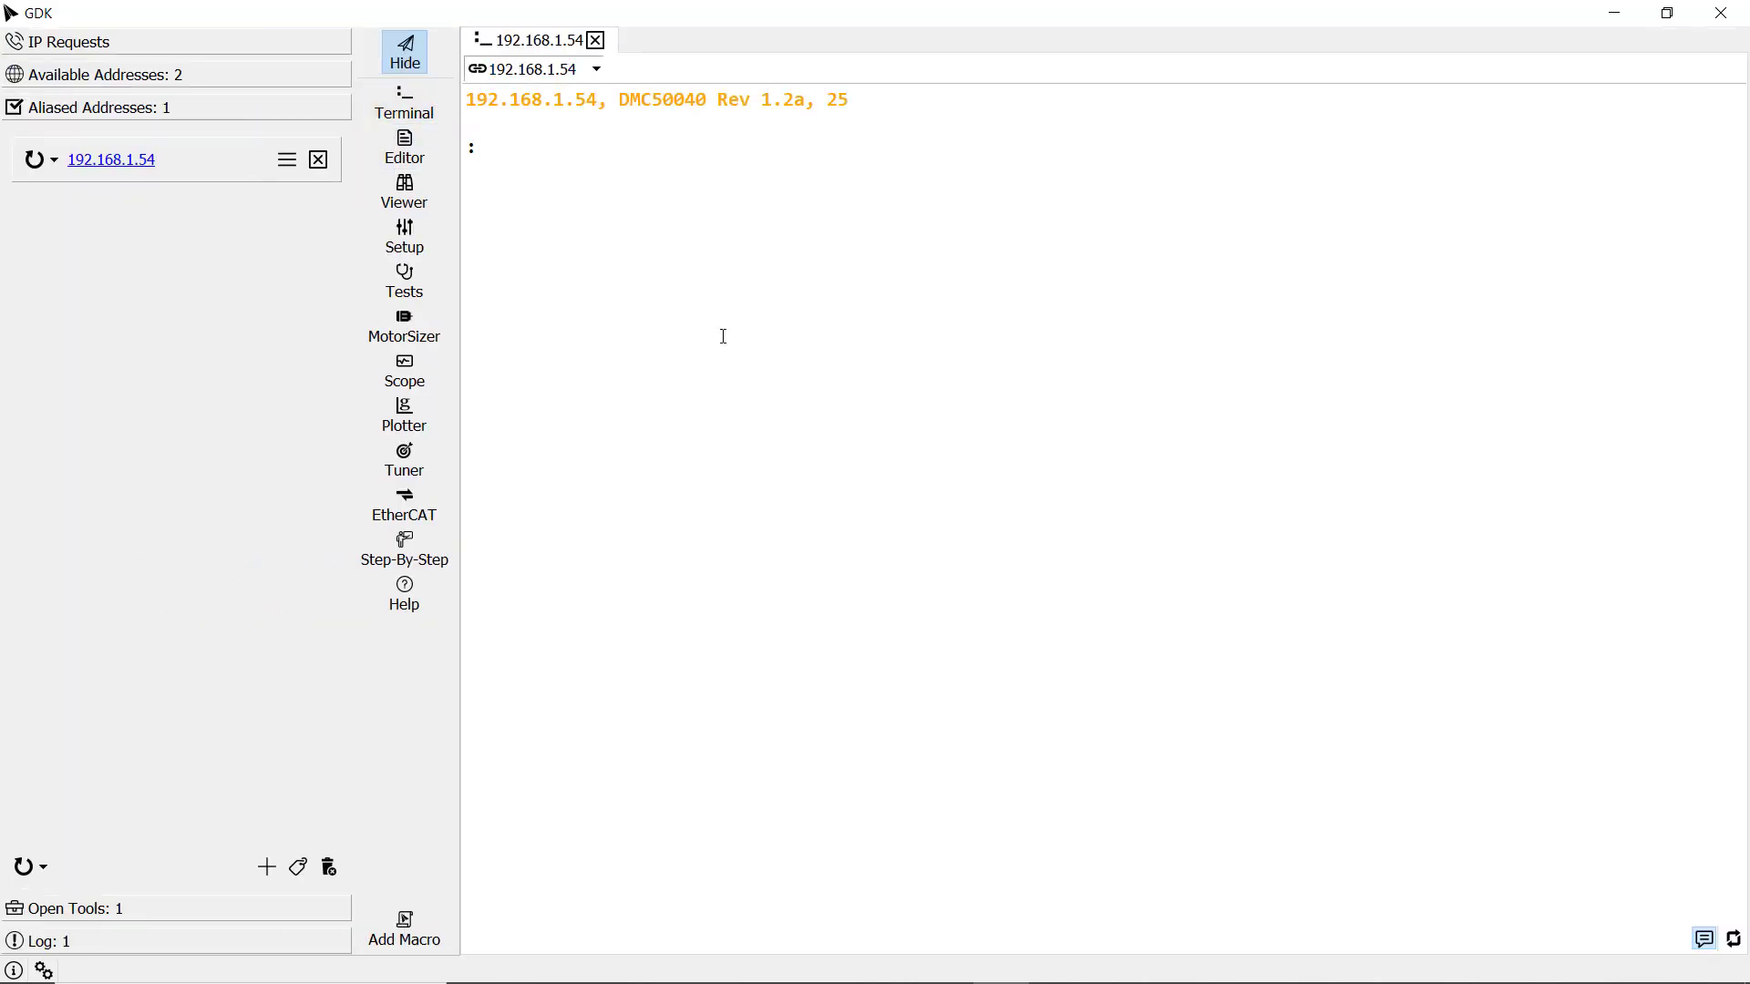
text(MO)
key(Return)
text(MT10)
key(Return)
text(EX-1)
key(Return)
text(EU1)
key(Return)
Open a Viewer showing Axis A, dock it below the terminal and hide its list of available views
click(404, 192)
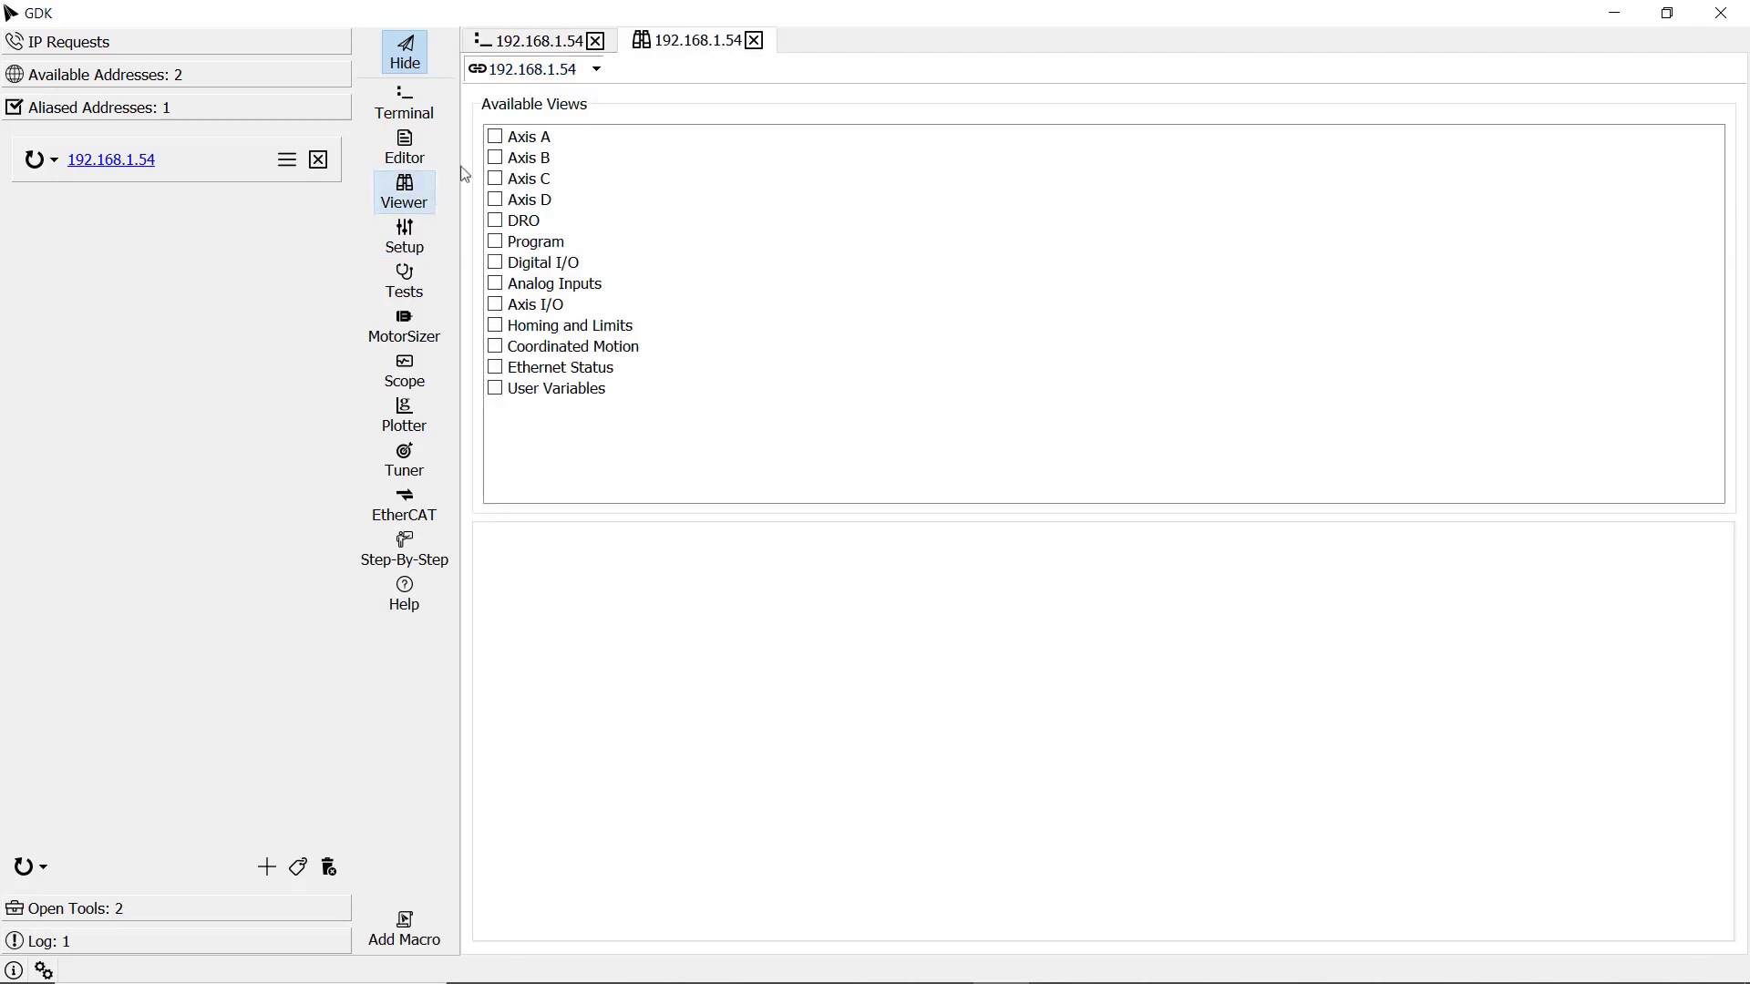
click(496, 138)
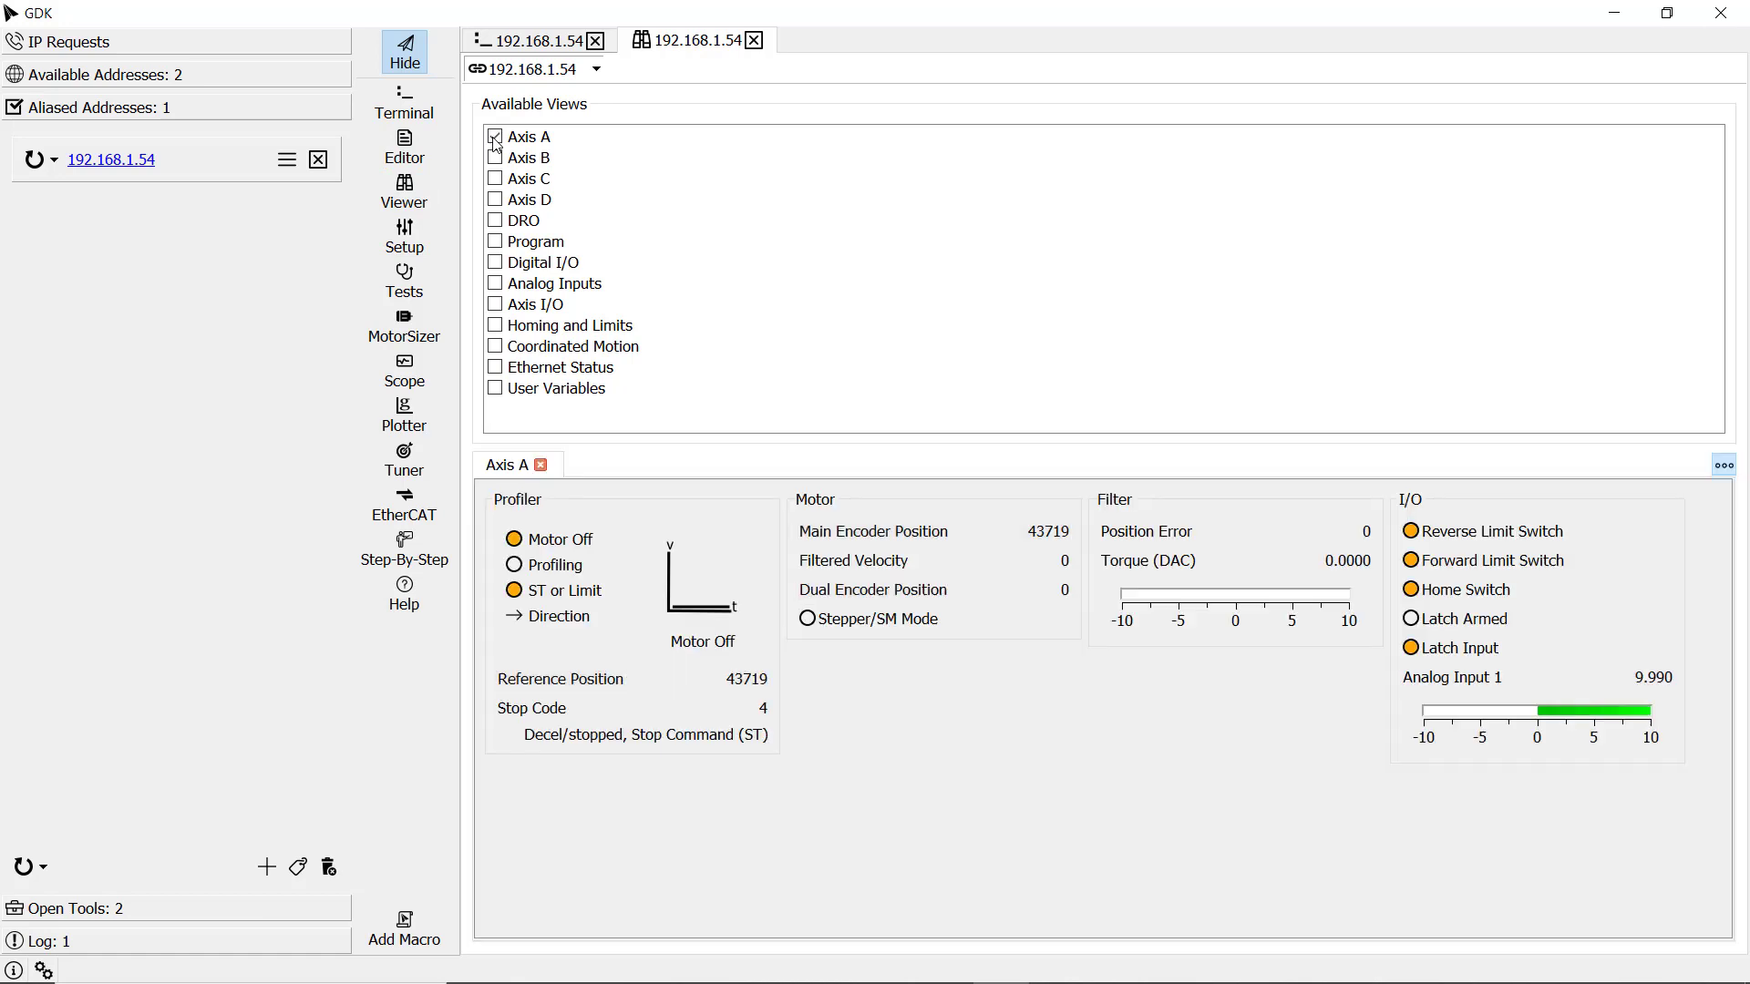
click(1738, 70)
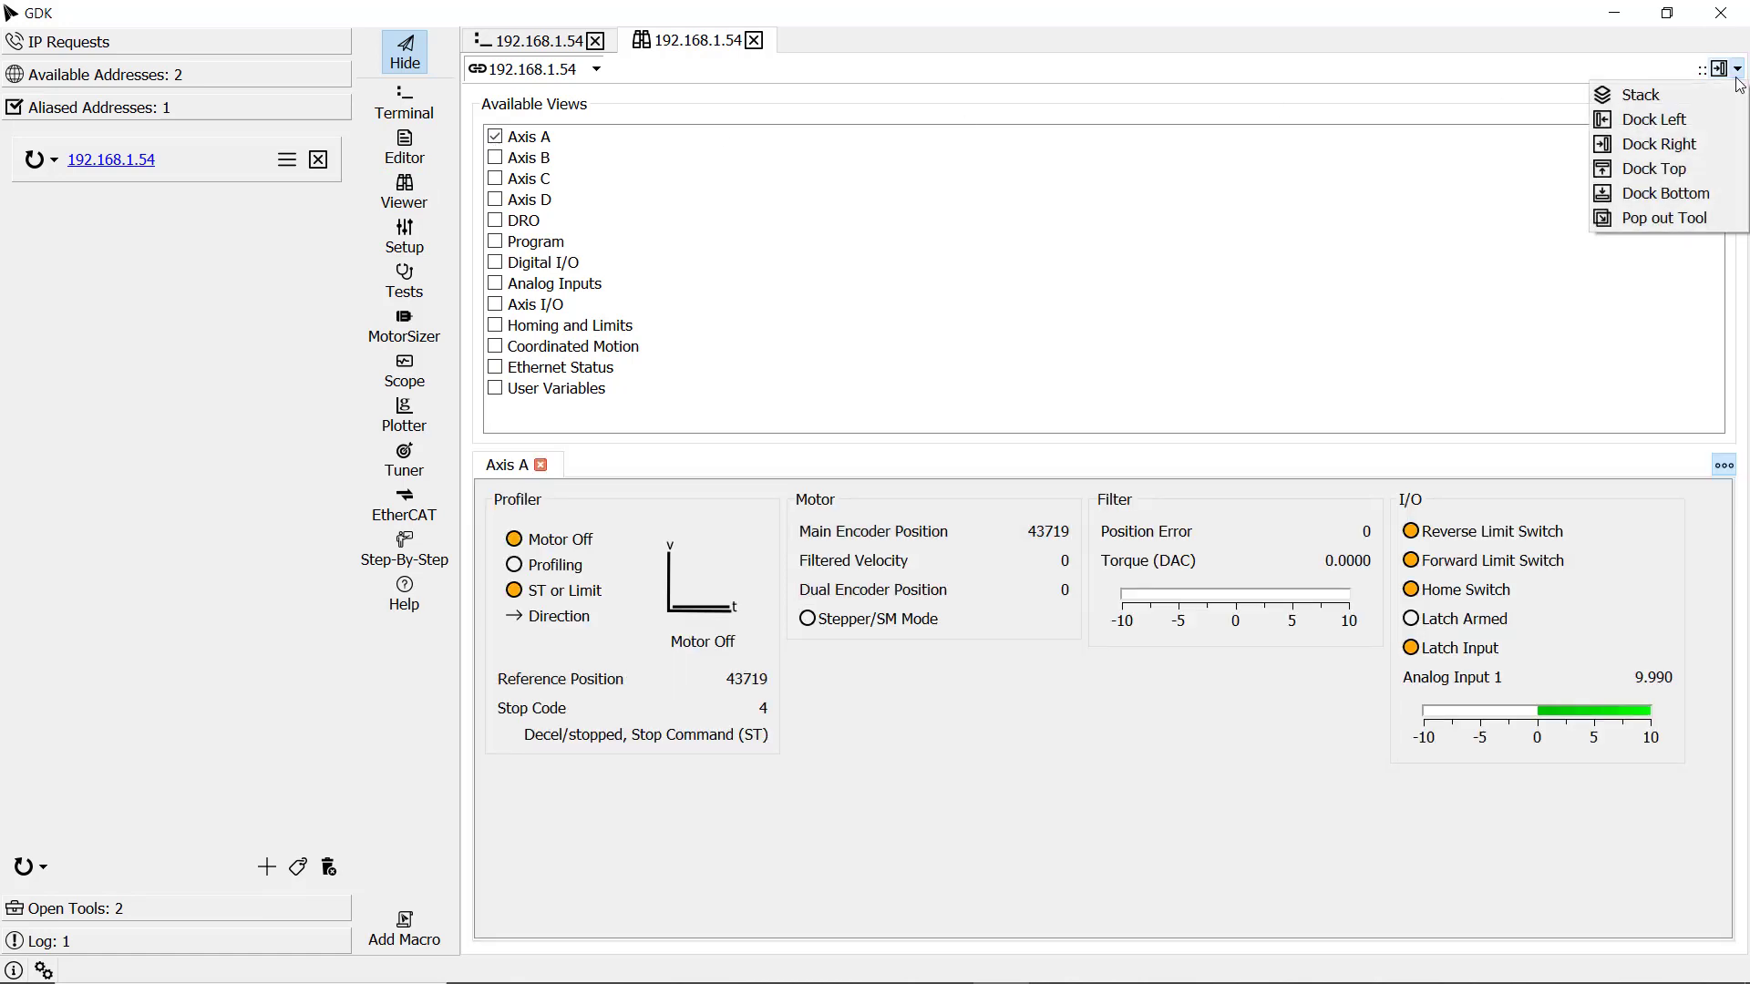
click(1691, 197)
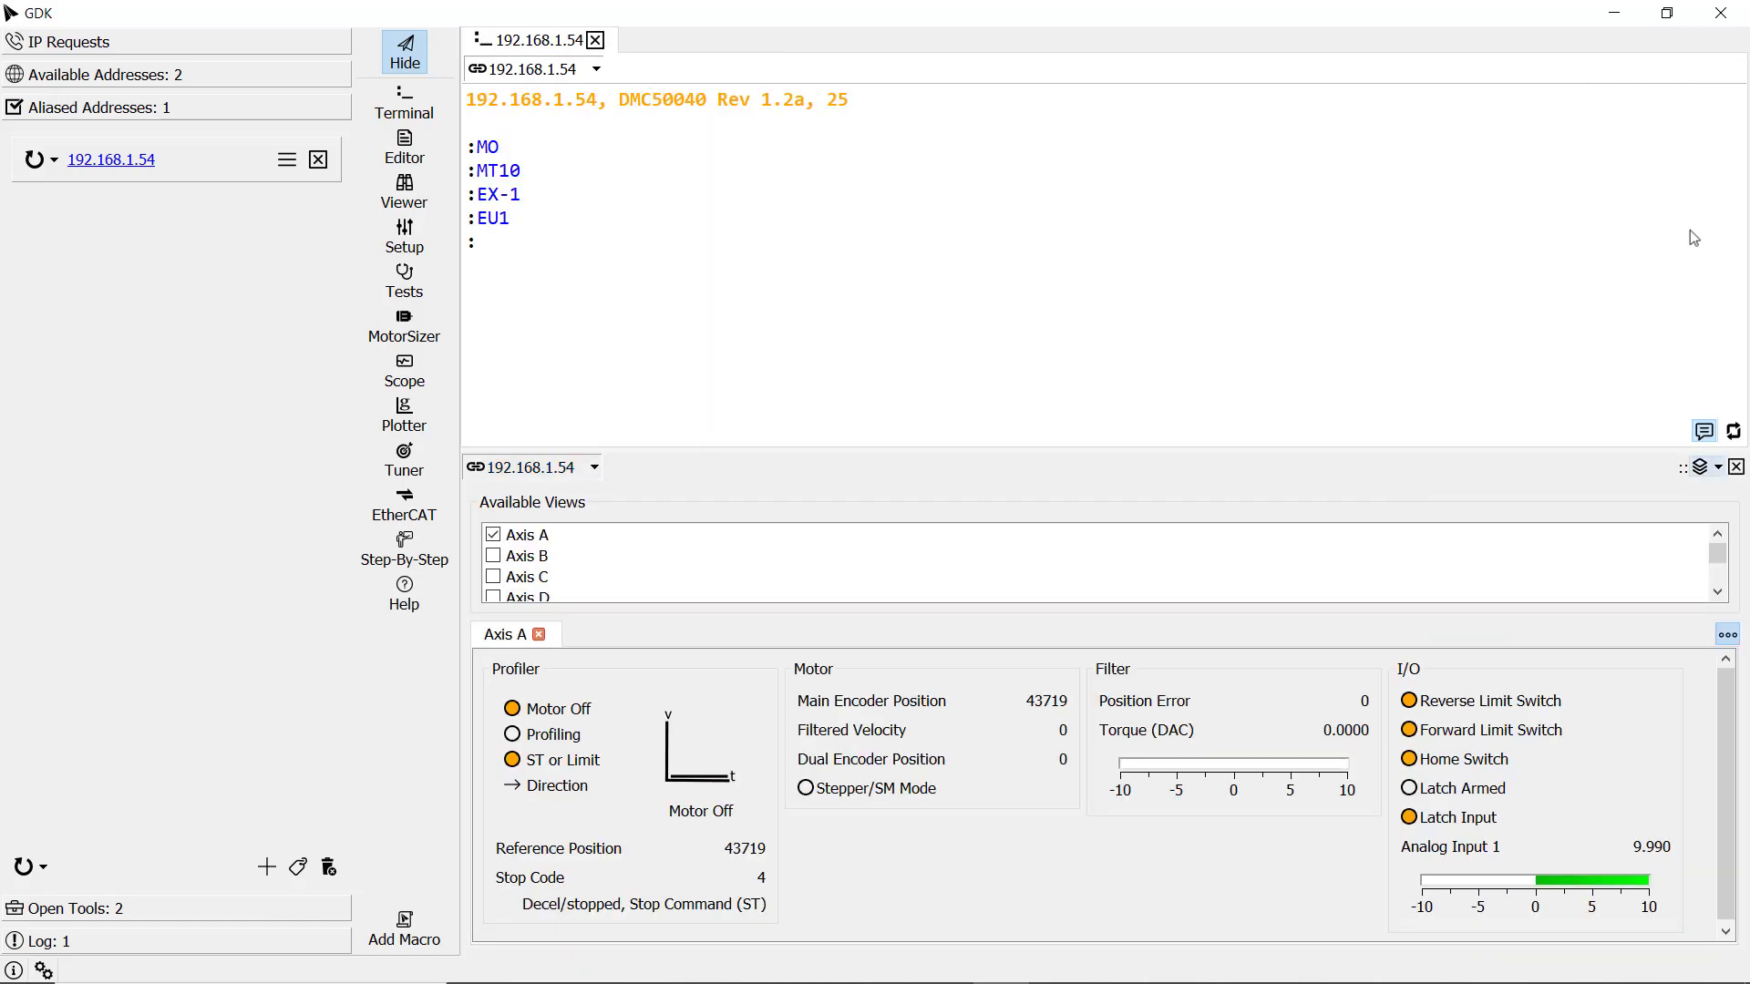
click(1723, 640)
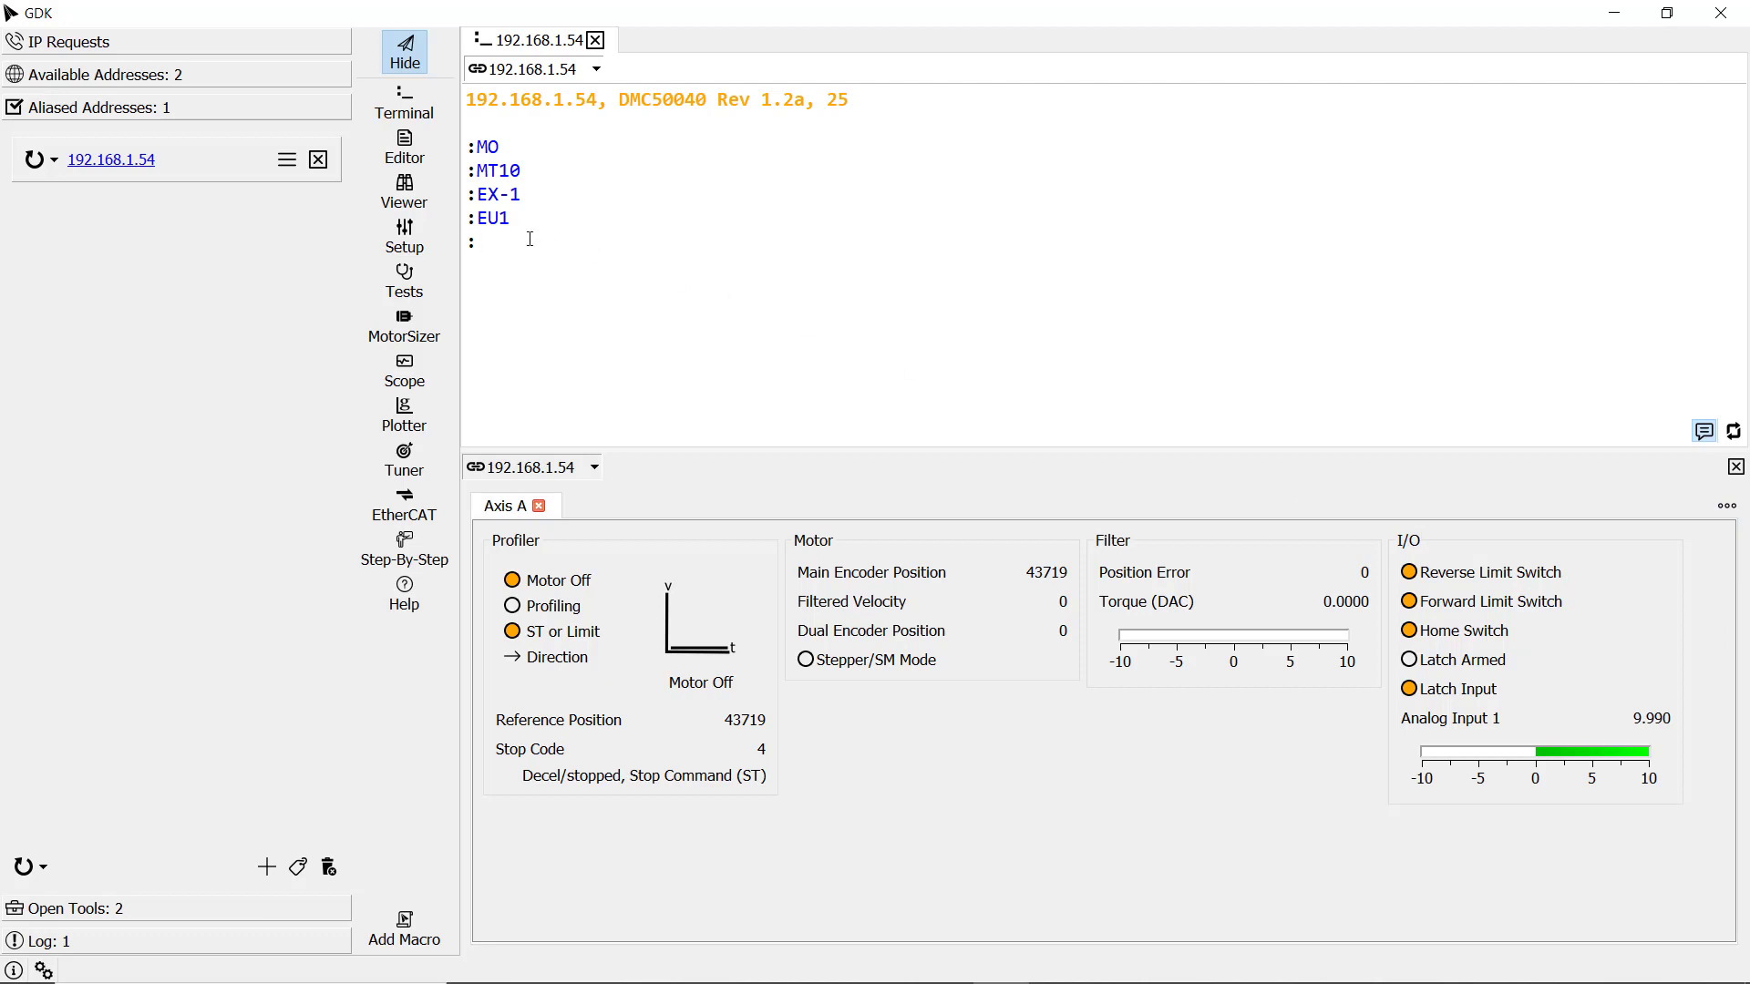
Enable axis A with SHA, set its jog speed with JGA=4000 and start the motion with BGA
text(SHA)
key(Return)
text(JD)
key(BackSpace)
text(GA)
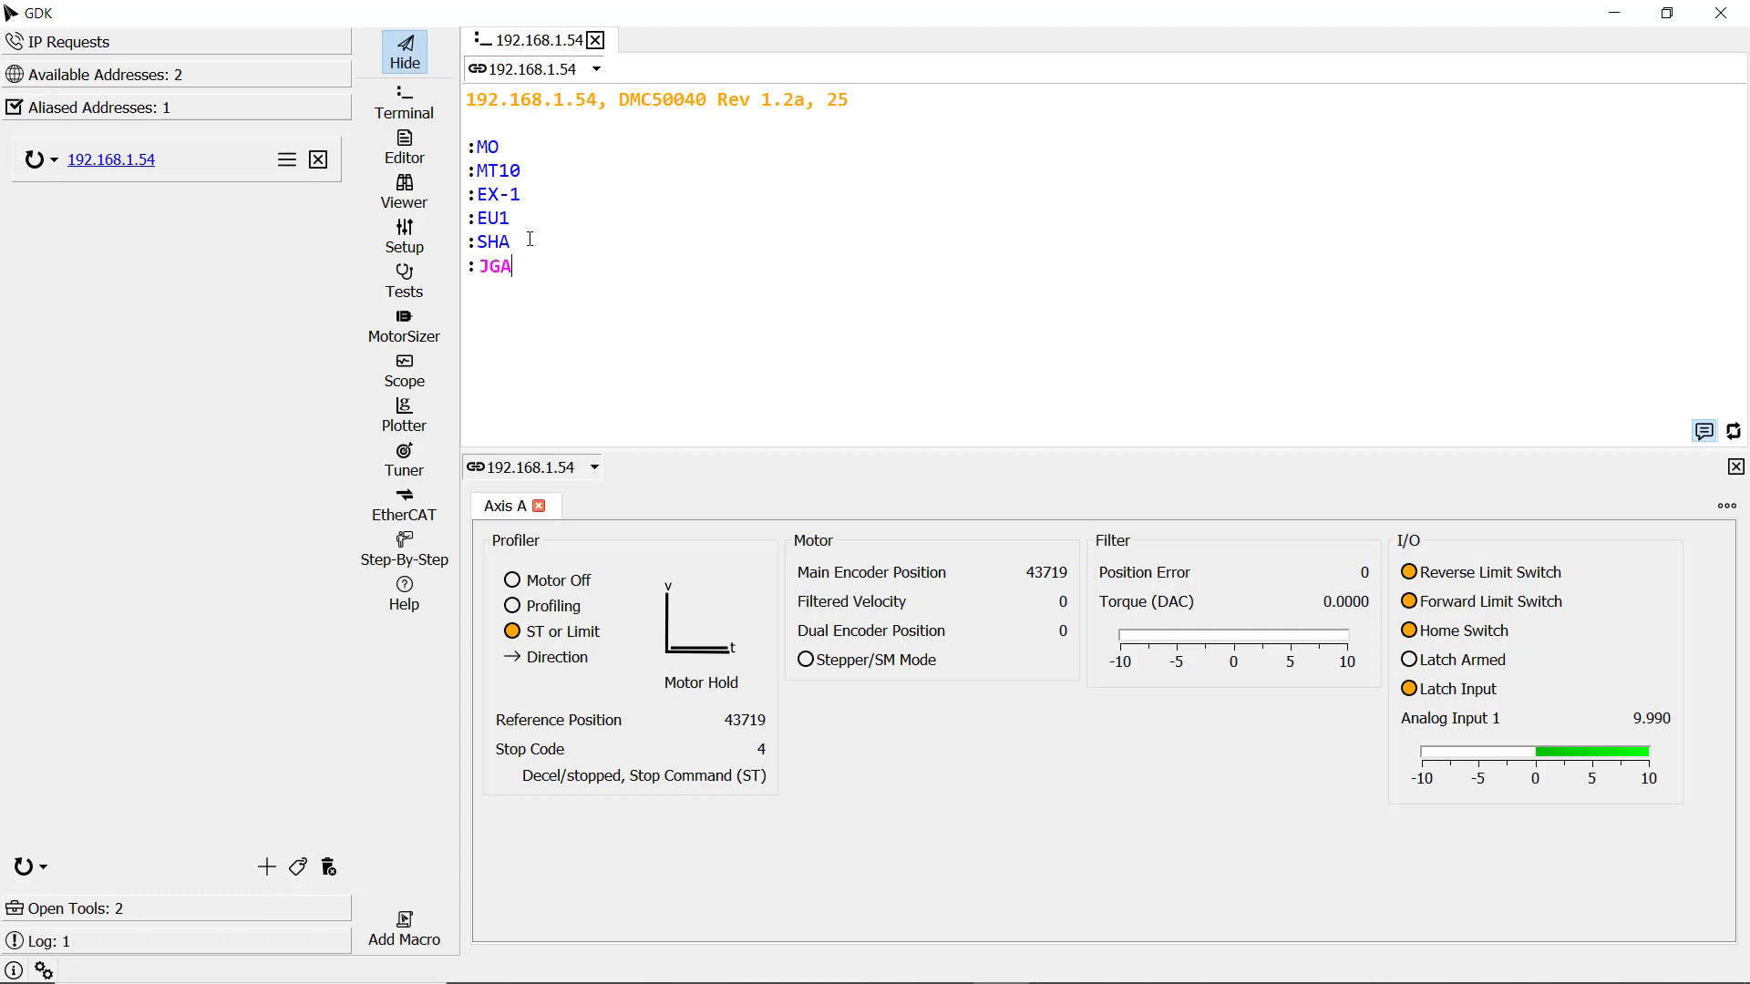
text(=4000)
key(Return)
text(BGA)
key(Return)
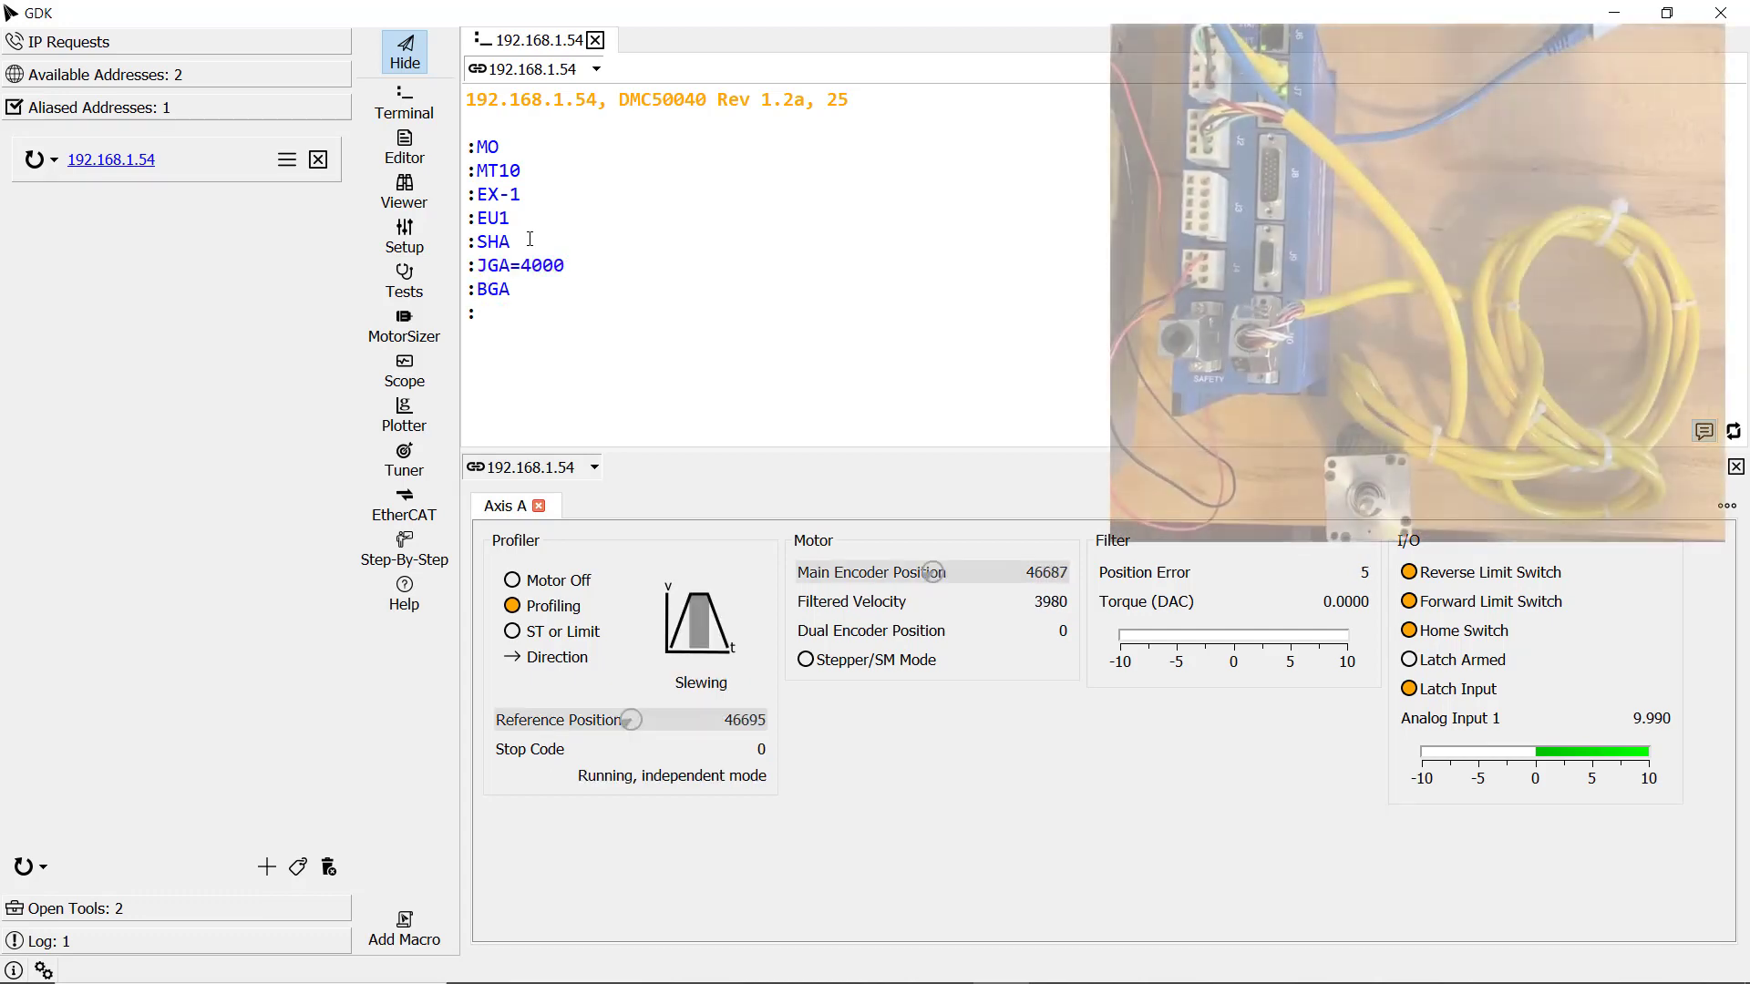